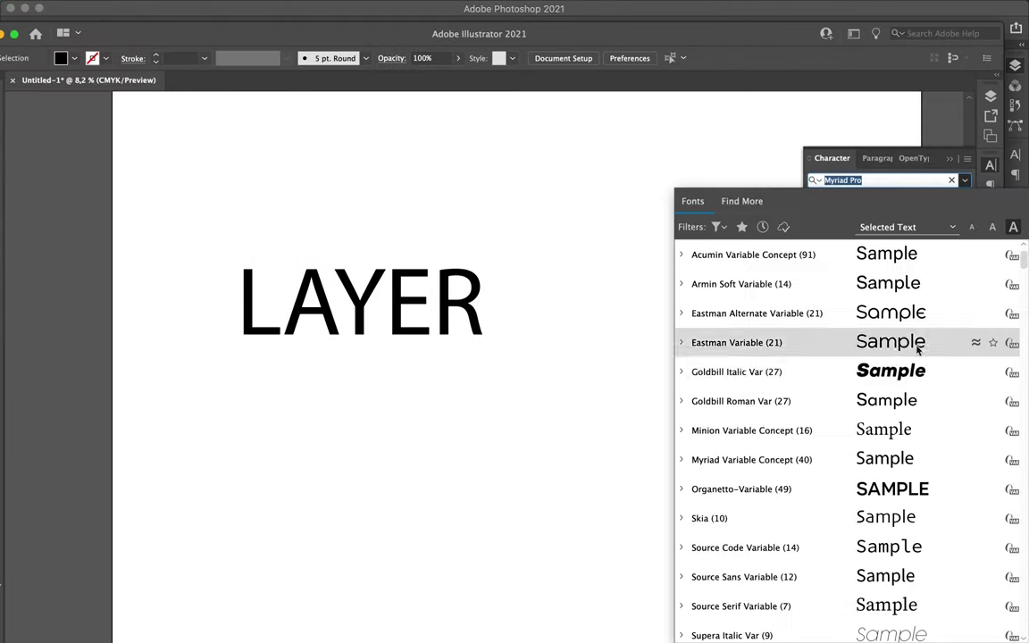
Blend the two LAYER outlines together with the set number of steps
scroll(790, 421, "down", 10)
scroll(790, 421, "down", 10)
scroll(790, 421, "down", 10)
scroll(790, 421, "down", 10)
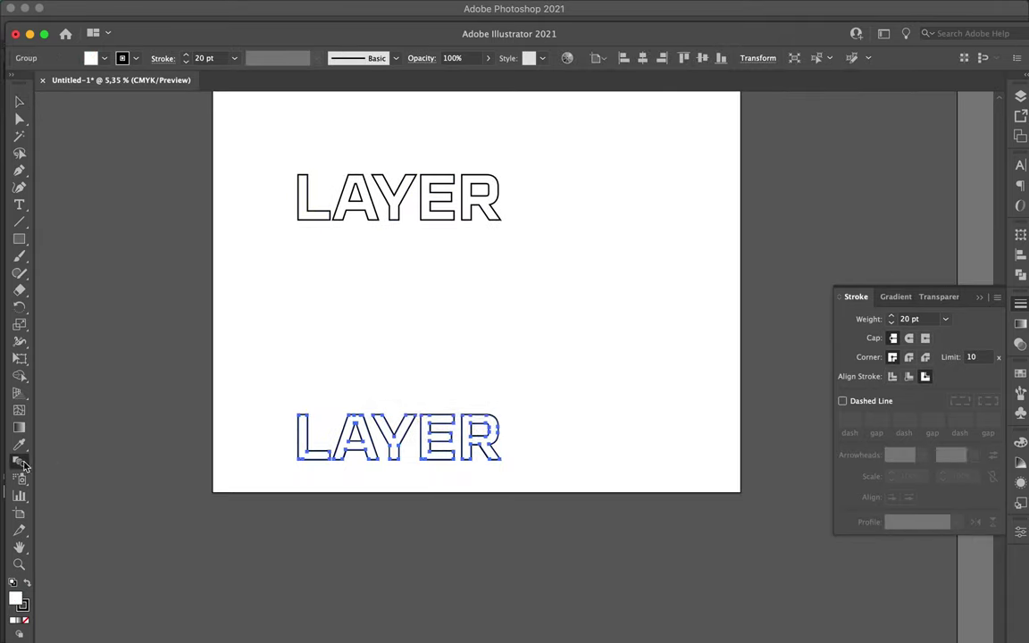
double_click(23, 464)
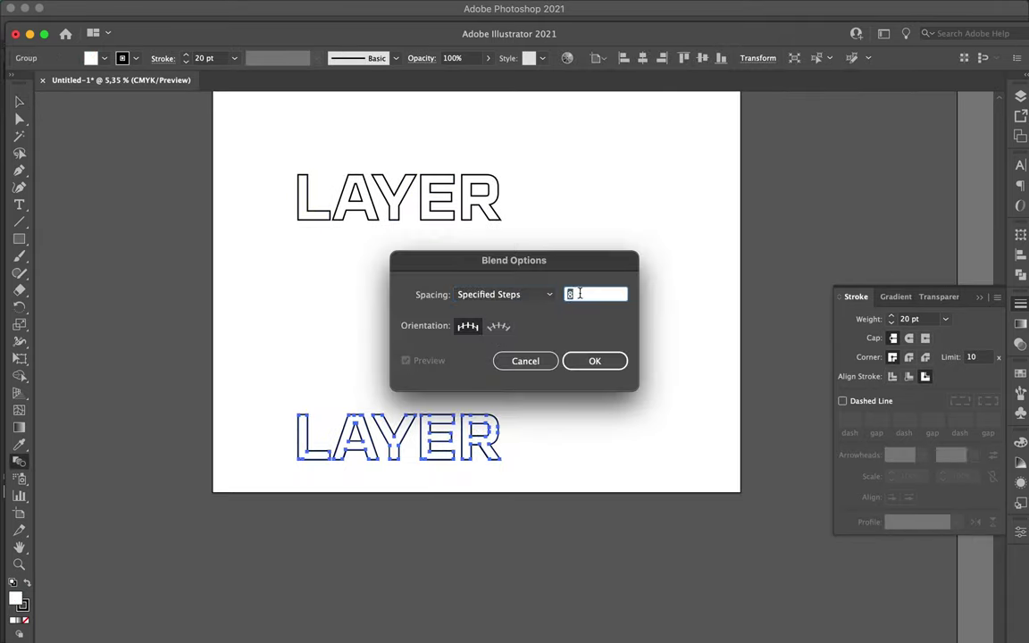
key("Return")
left_click(398, 437)
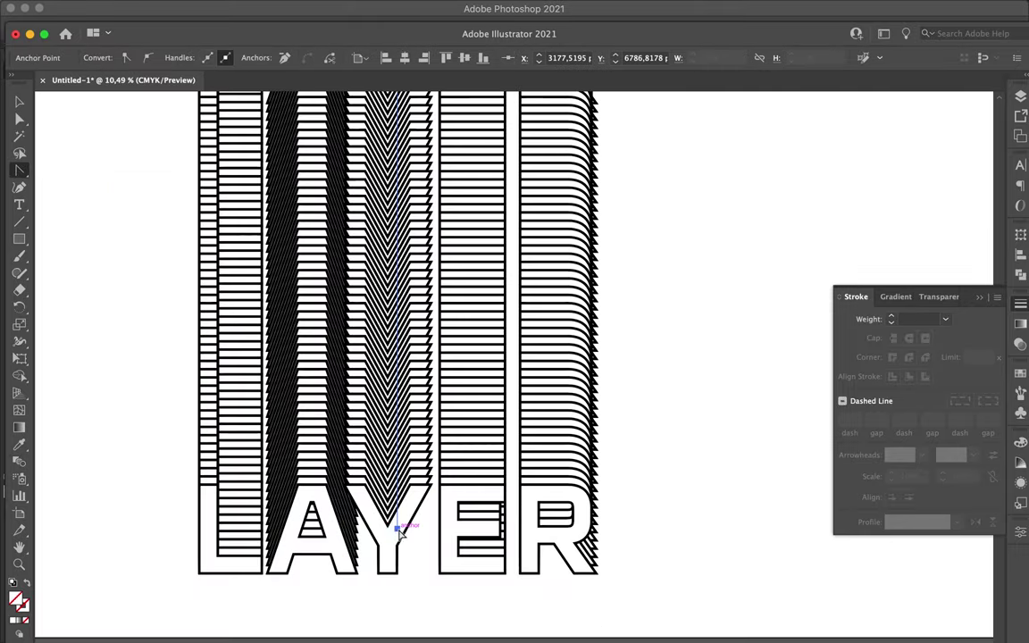
Curve the blend's spine, add a second copy at upper right, and place it in Photoshop
left_click_drag(395, 529, 481, 637)
key("ctrl+0")
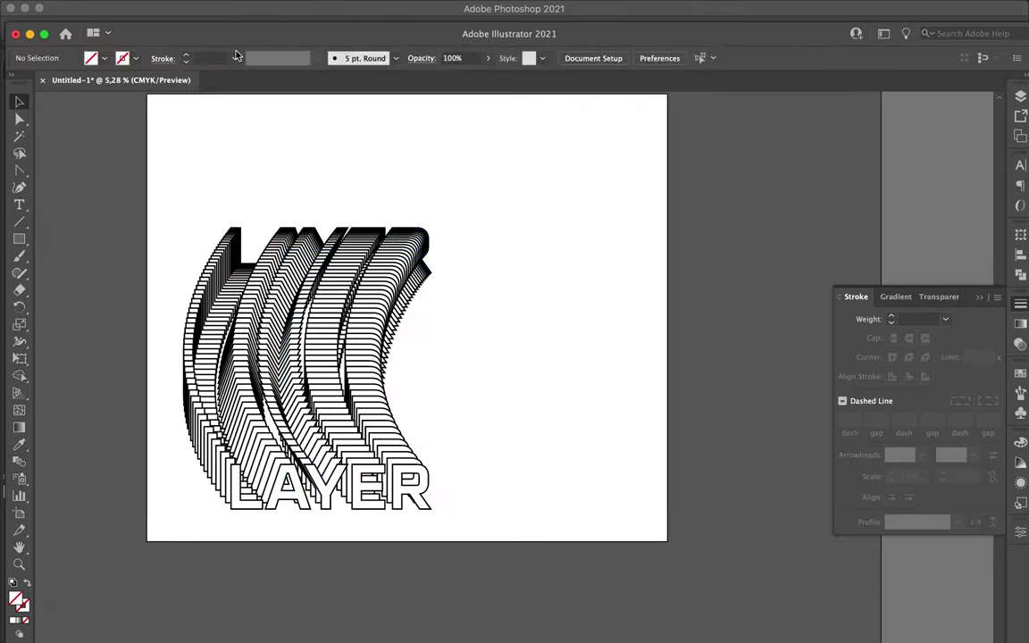
left_click_drag(313, 357, 563, 259)
left_click(177, 8)
left_click(207, 185)
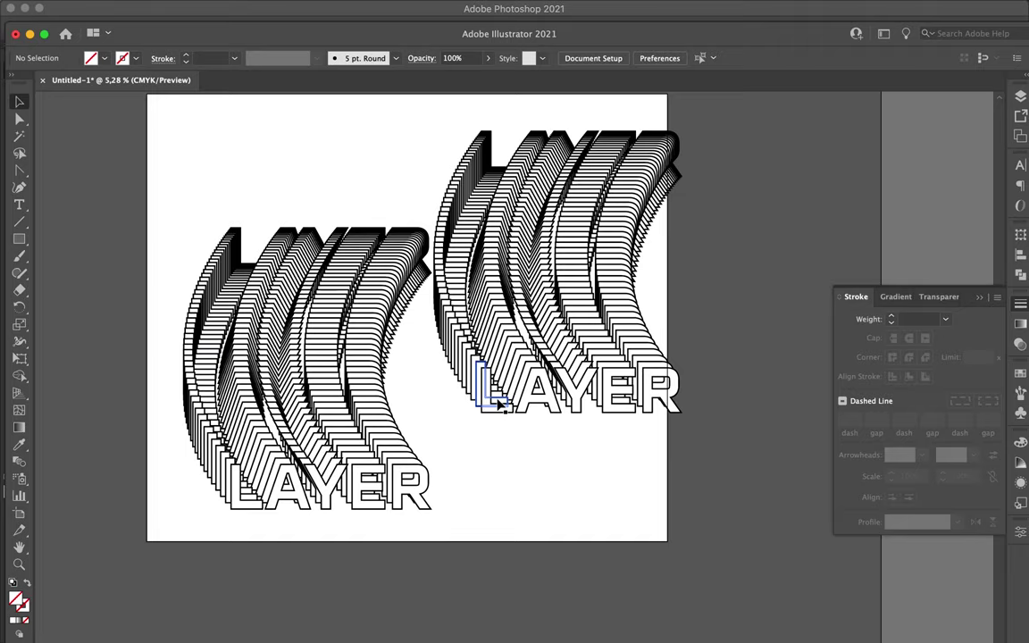
mouse_move(565, 325)
left_mouse_down()
mouse_move(547, 302)
mouse_move(420, 258)
left_mouse_up()
key("Return")
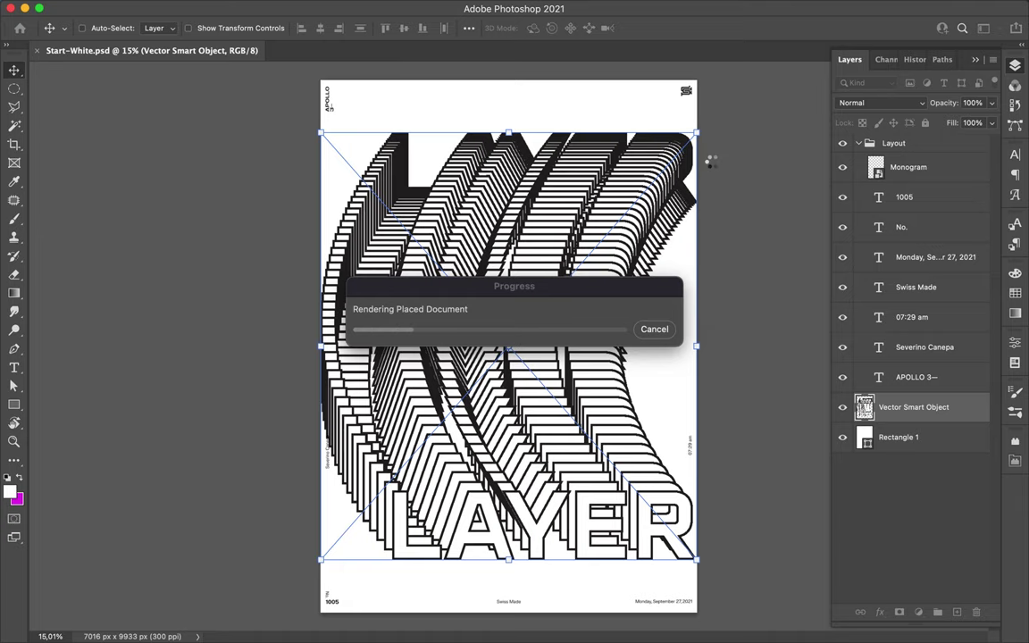
Shrink the placed LAYER smart object slightly with Free Transform
key("ctrl+t")
left_click_drag(508, 561, 511, 467)
key("Return")
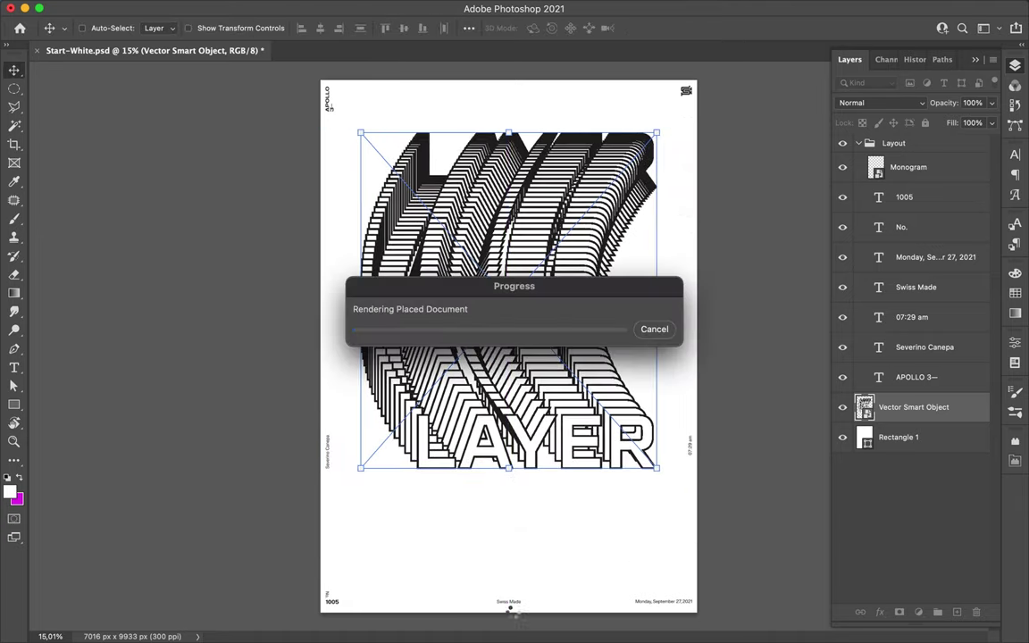
left_click(718, 8)
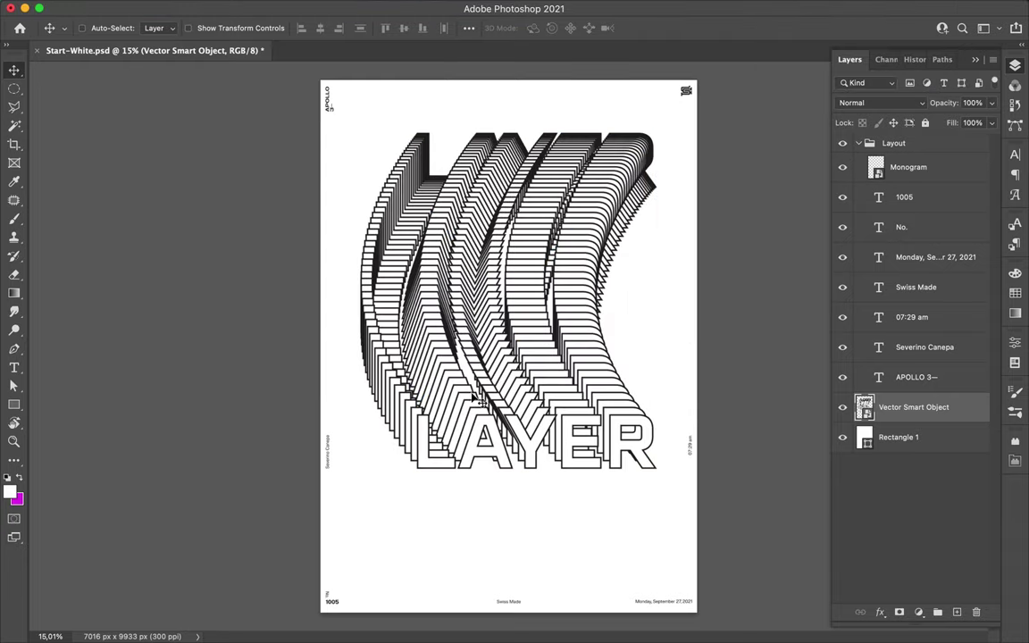
Scale the LAYER artwork into the upper-right corner and add a 'LAYER' text layer
key("ctrl+t")
left_click_drag(357, 473, 507, 306)
key("Return")
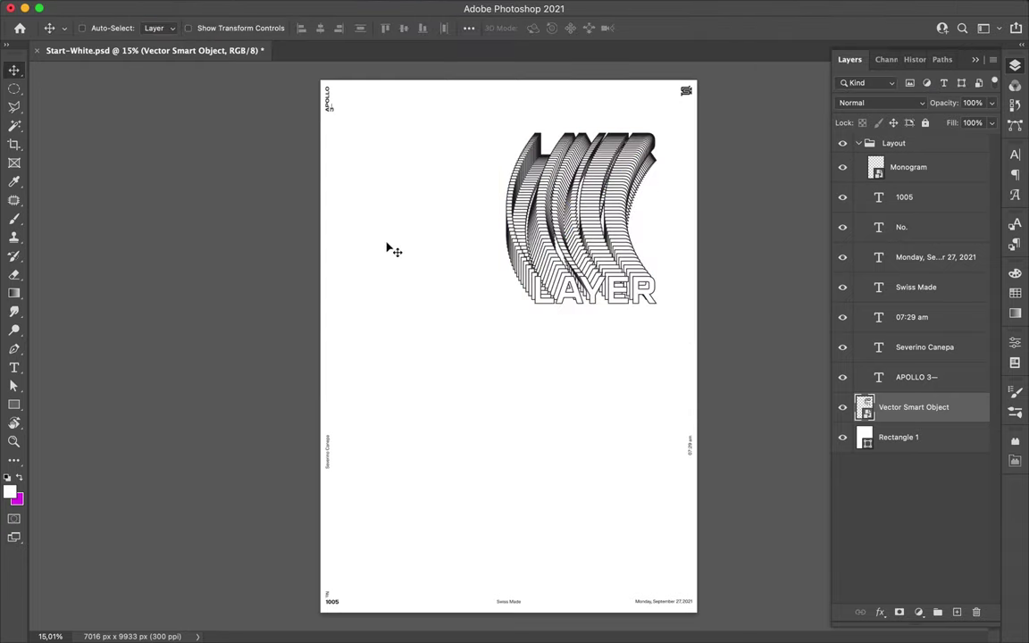
type("LAYER")
key("ctrl+Return")
Move a LAYER text copy to the bottom, retype it as SUPER-IMPO-SITION, and shift it right
key("v")
left_click_drag(591, 480, 601, 605)
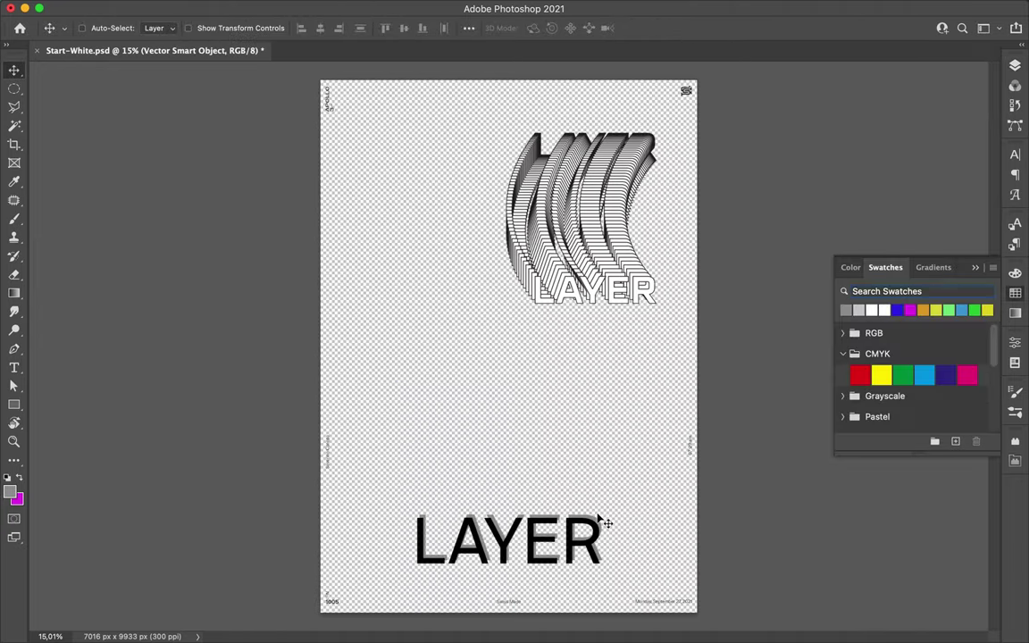
type("PER-IMPO-SITION")
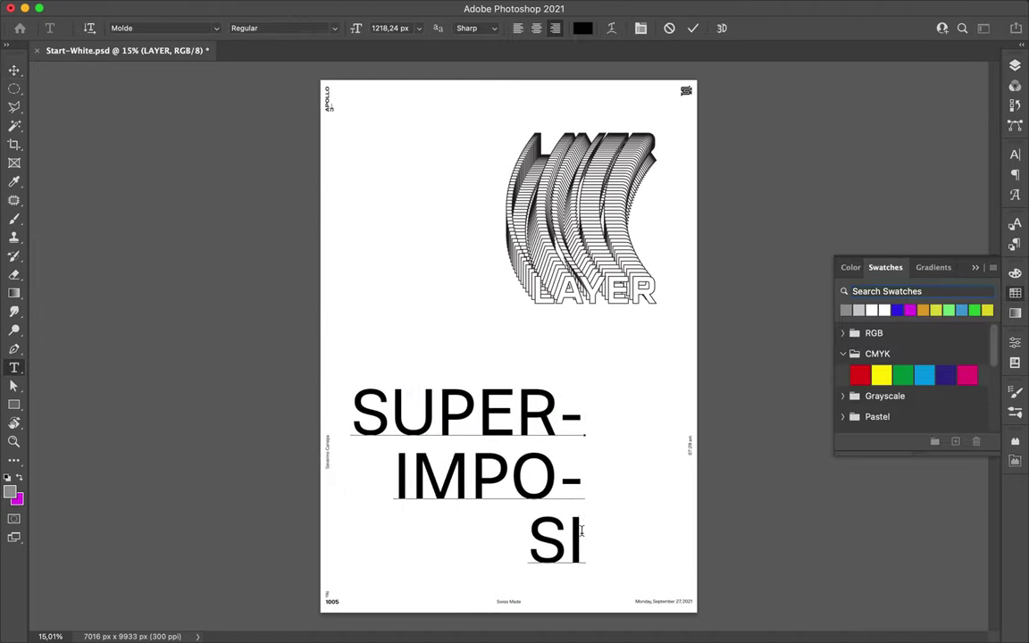
key("ctrl+Return")
key("v")
left_click_drag(469, 399, 542, 385)
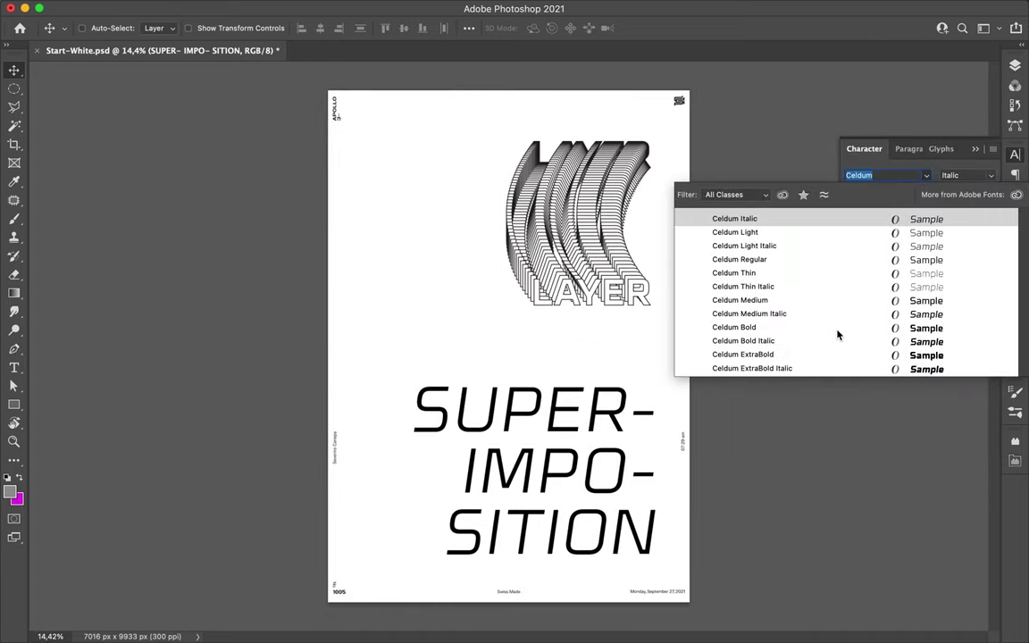
Add offset copies of the grey rectangle over the lower text and a small blue square beside SITION
left_click_drag(650, 551, 650, 550)
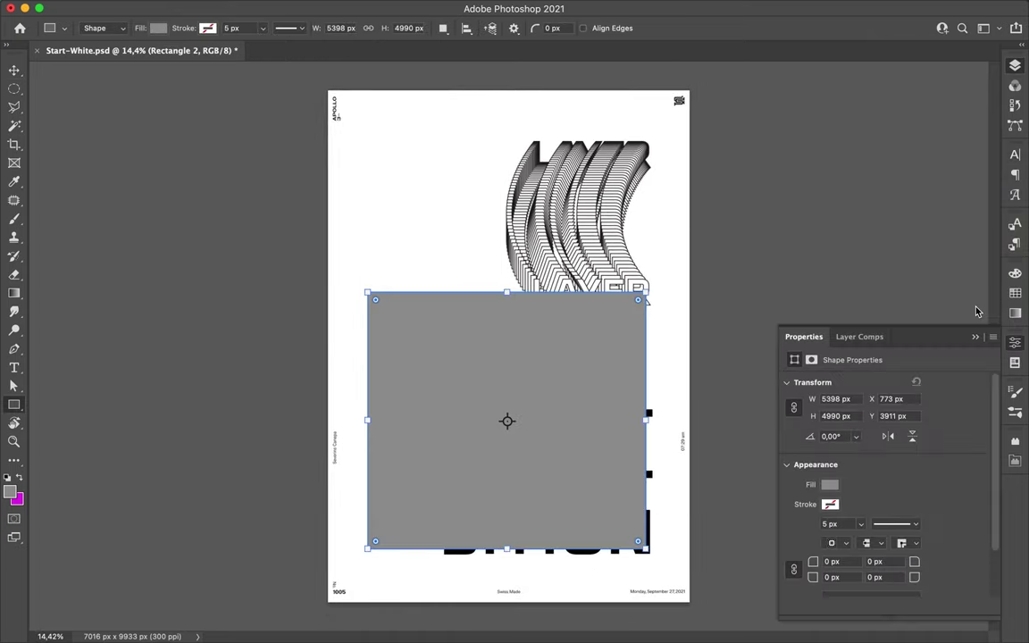
mouse_move(444, 361)
left_mouse_down()
mouse_move(501, 373)
mouse_move(474, 359)
left_mouse_up()
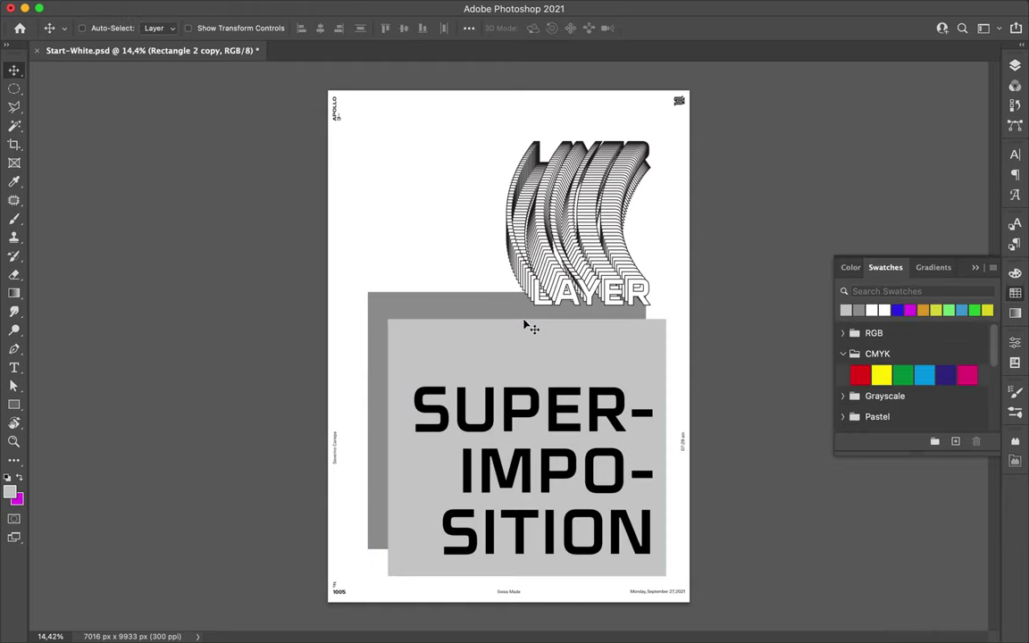
left_click_drag(495, 346, 563, 421)
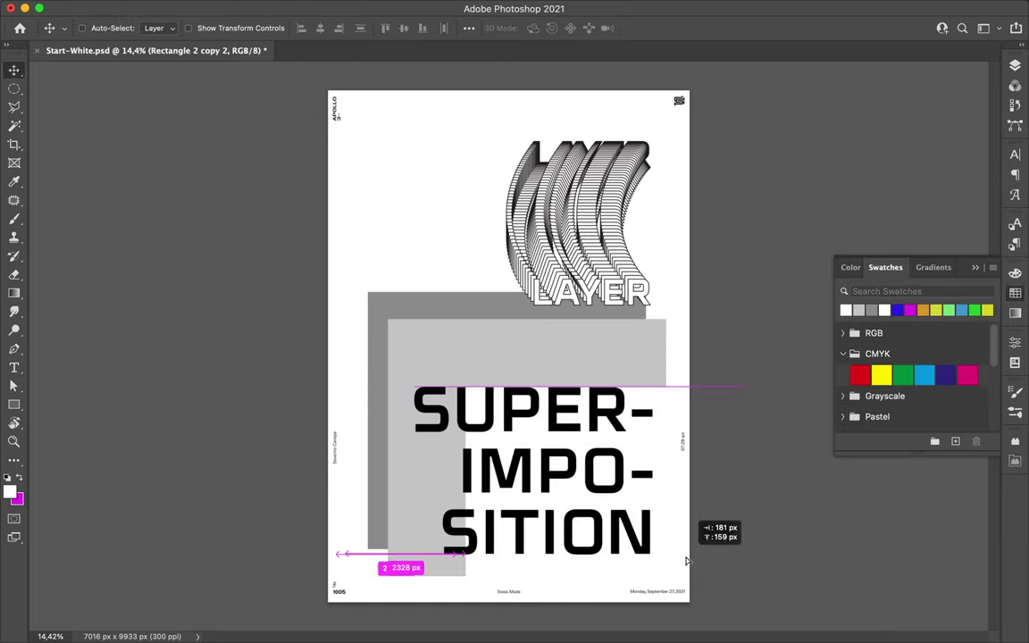
mouse_move(356, 211)
left_mouse_down()
mouse_move(404, 248)
mouse_move(447, 527)
left_mouse_up()
Draw a large circle with the Ellipse tool and adjust its fill and stroke width
key("v")
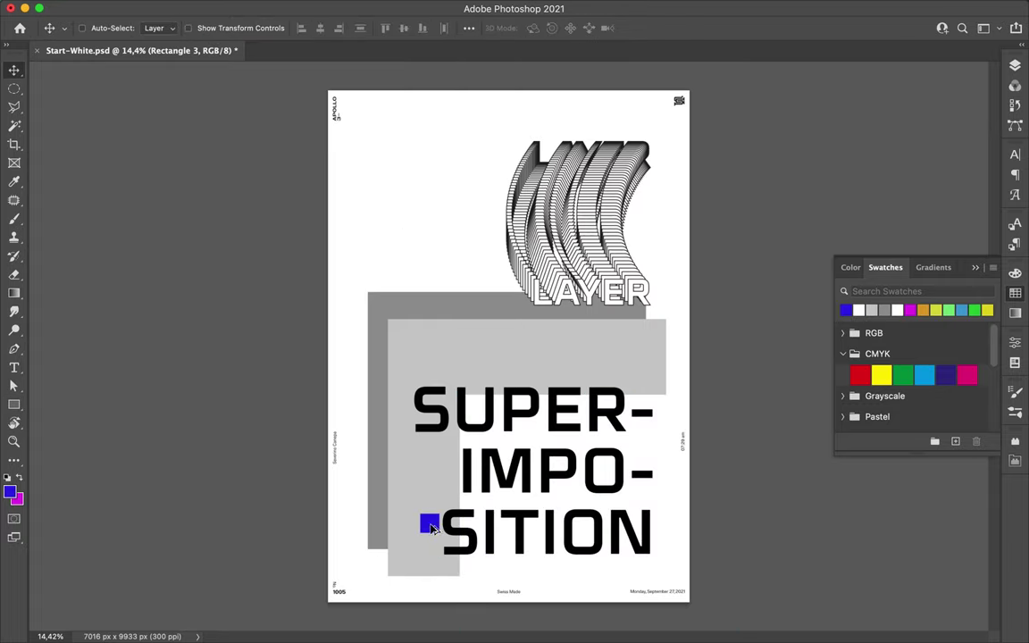
right_click(14, 405)
left_click(67, 418)
left_click_drag(256, 107, 702, 549)
left_click(212, 28)
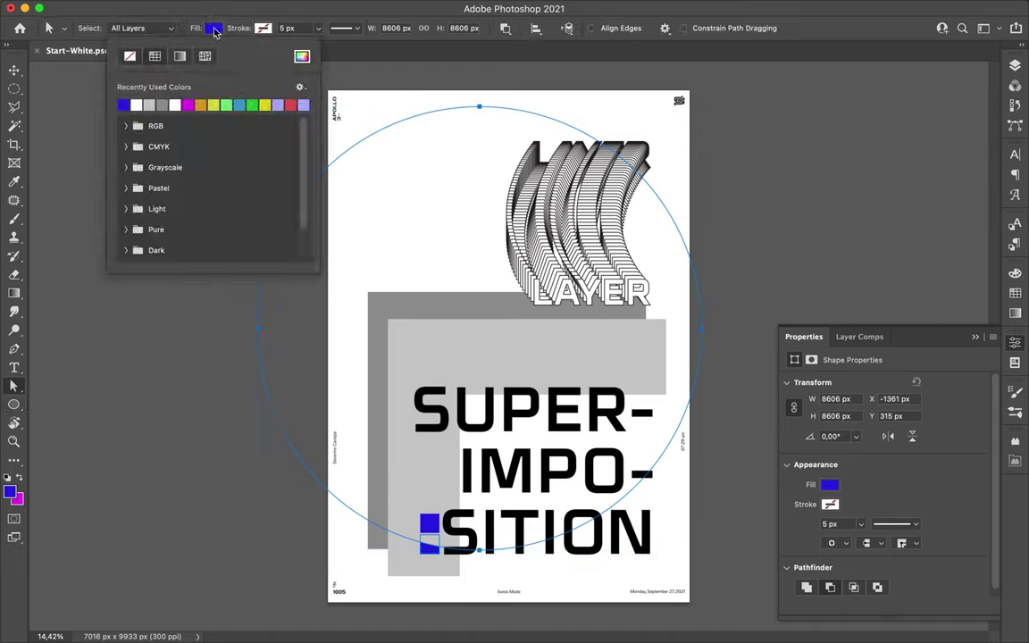
key("Escape")
left_click(318, 28)
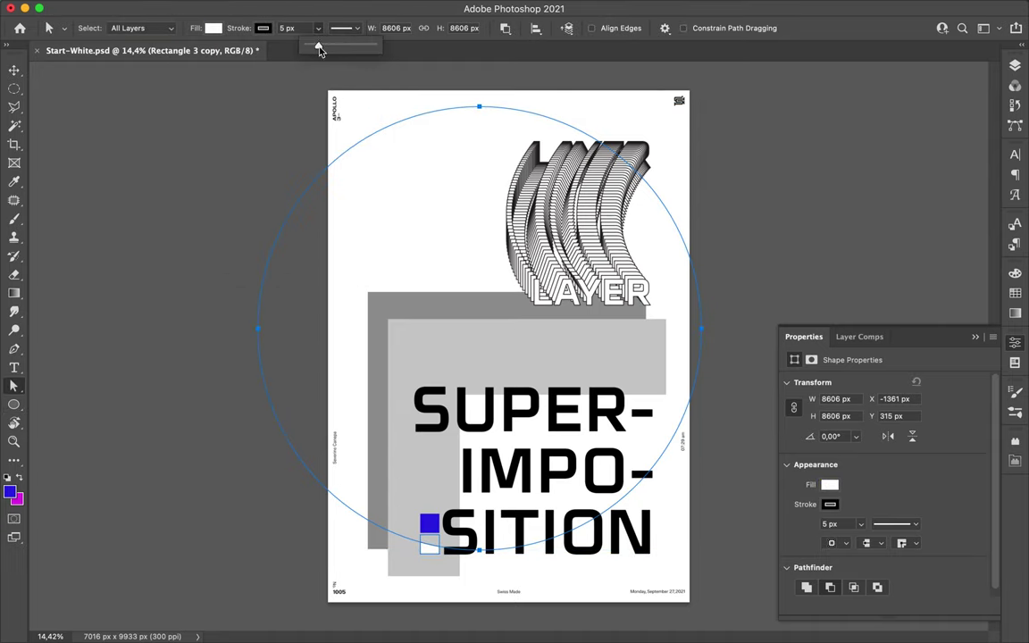
Above the LAYER smart object, draw a new large circle filled white
left_click(1015, 65)
left_click(913, 197)
key("u")
left_click_drag(266, 64, 657, 454)
left_click(158, 27)
left_click(130, 105)
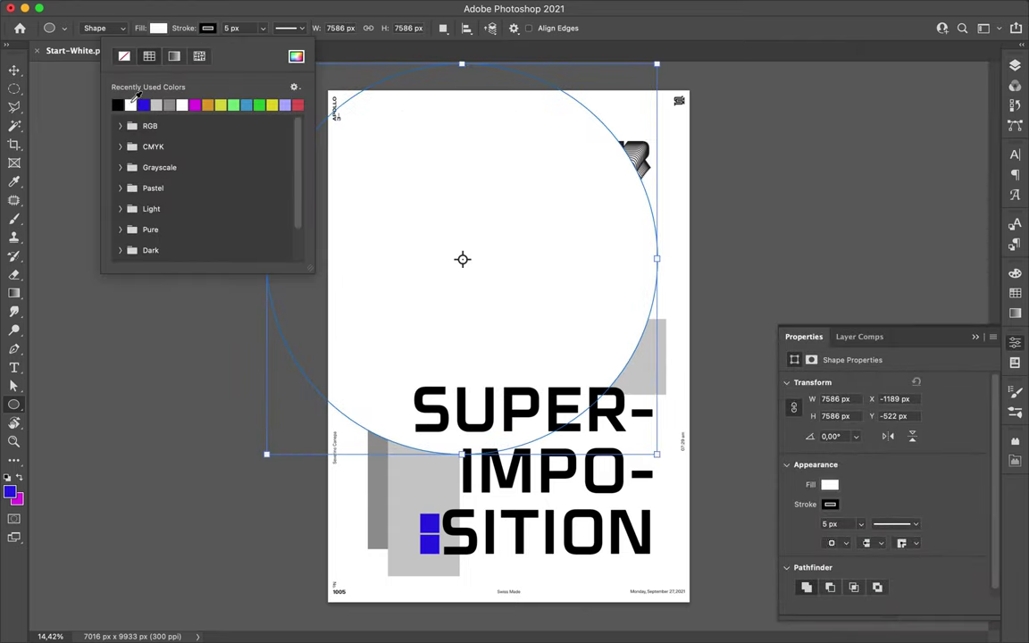
key("Escape")
Move the white circle up and left, then shrink the SUPER-IMPO-SITION text
key("v")
key("F7")
mouse_move(430, 232)
left_mouse_down()
mouse_move(480, 149)
mouse_move(466, 90)
left_mouse_up()
left_click(447, 436, "ctrl")
key("ctrl+t")
left_click_drag(413, 386, 482, 409)
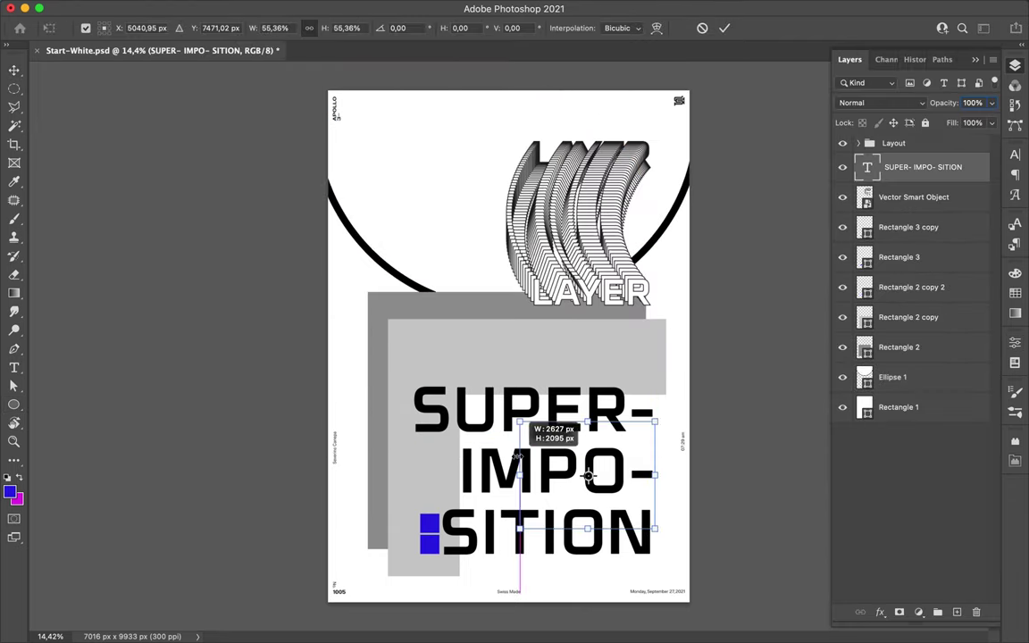
Commit the text resize and scale the three rectangles down onto the text
key("Return")
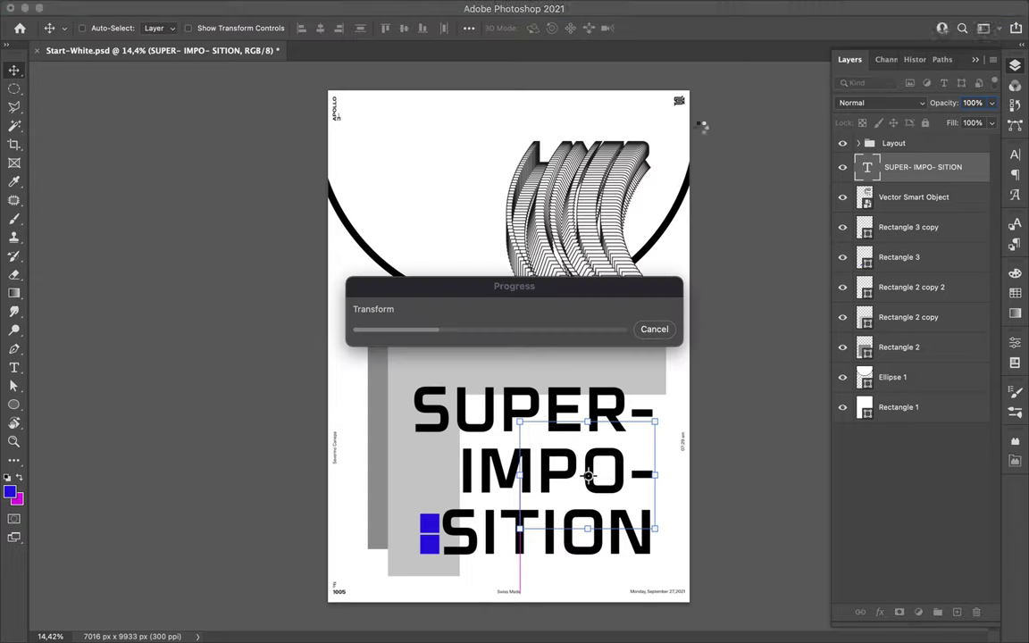
left_click(480, 462, "ctrl")
left_click(393, 357, "ctrl+shift")
key("ctrl+t")
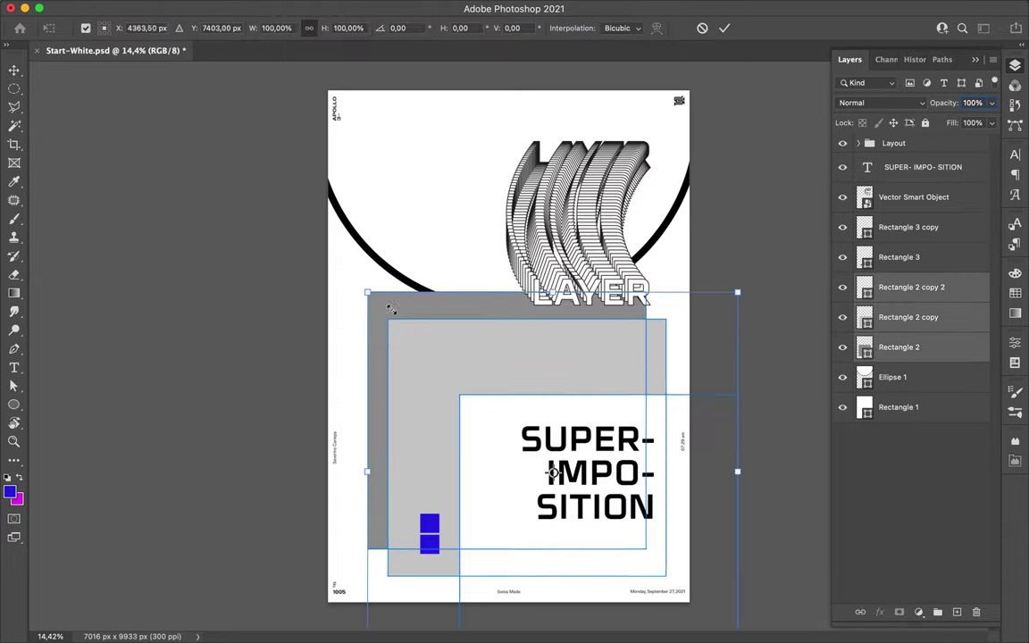
left_click_drag(368, 294, 601, 516)
Shrink the blue rectangles to 37.2% and send Rectangle 3 down the layer stack
mouse_move(670, 580)
left_mouse_down()
mouse_move(542, 425)
mouse_move(544, 407)
left_mouse_up()
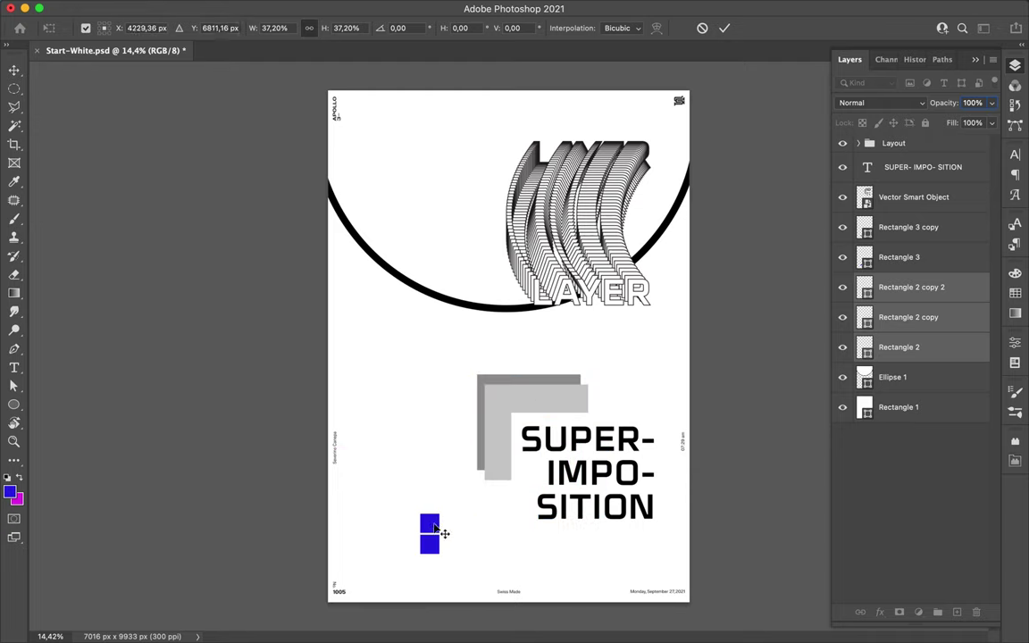
key("Return")
left_click(482, 386, "ctrl")
key("ctrl+bracketleft")
key("ctrl+bracketleft")
key("ctrl+bracketleft")
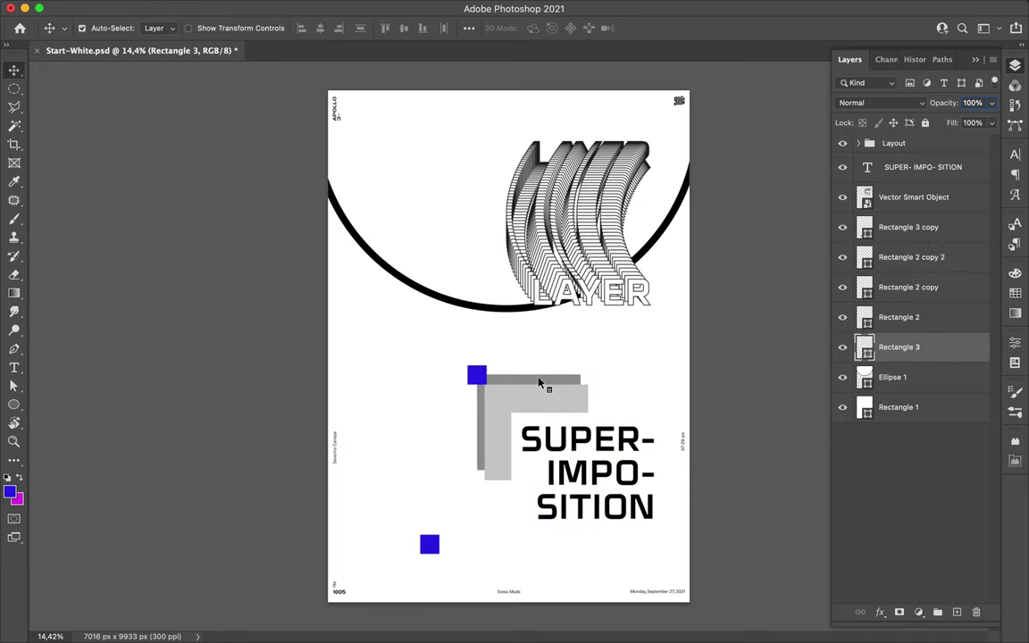
Reposition the blue square, LAYER graphic and ring, and add two offset ring copies
left_click_drag(429, 544, 664, 528)
mouse_move(599, 250)
left_mouse_down()
mouse_move(610, 358)
mouse_move(599, 365)
left_mouse_up()
left_click_drag(452, 301, 512, 582)
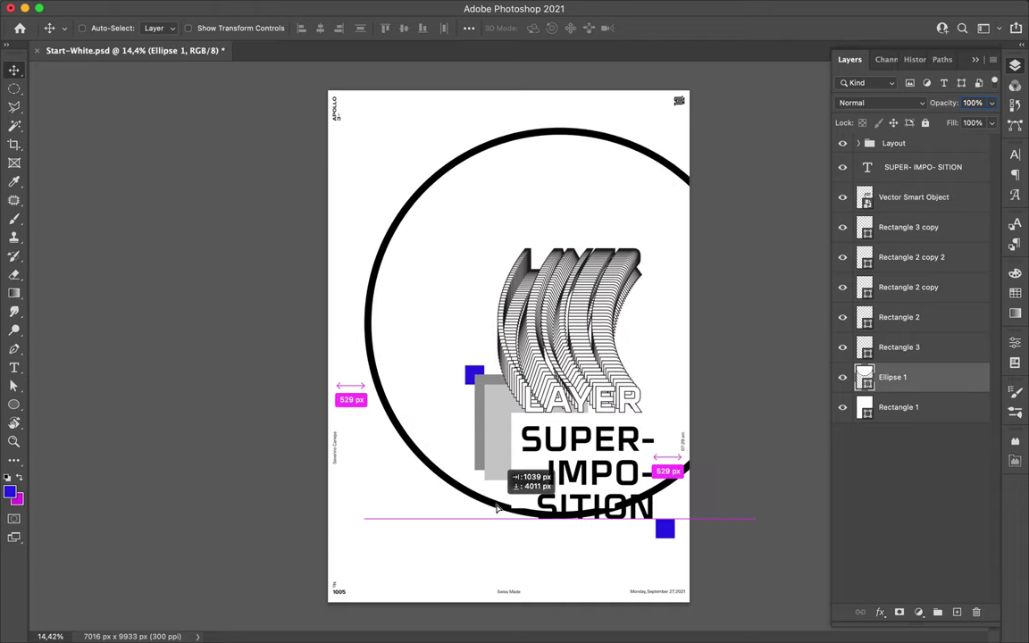
left_click_drag(905, 400, 905, 394)
left_click_drag(630, 326, 665, 302)
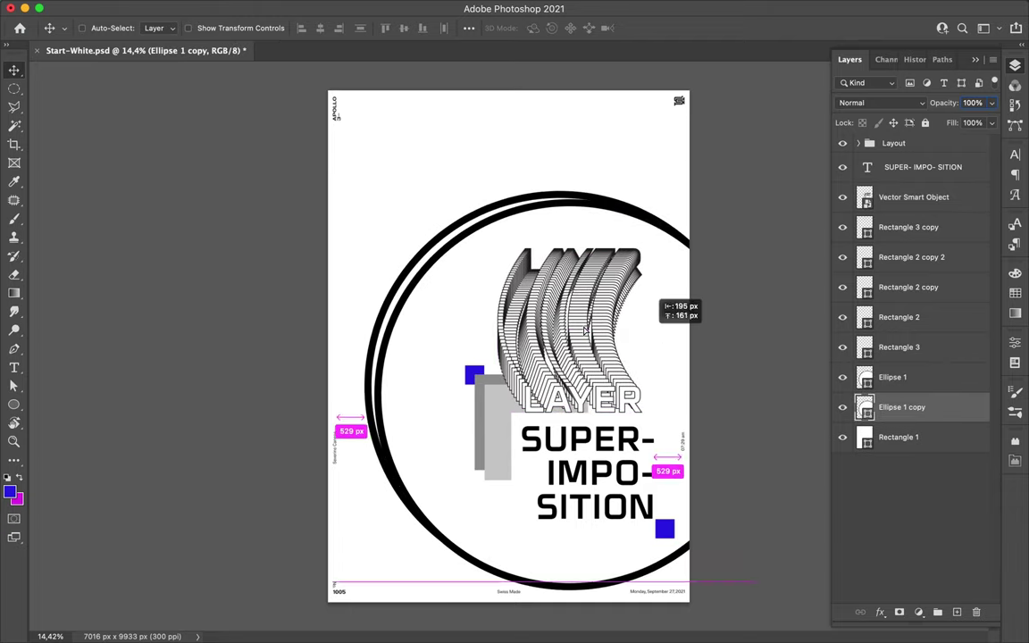
mouse_move(420, 224)
left_mouse_down()
mouse_move(421, 182)
mouse_move(417, 260)
left_mouse_up()
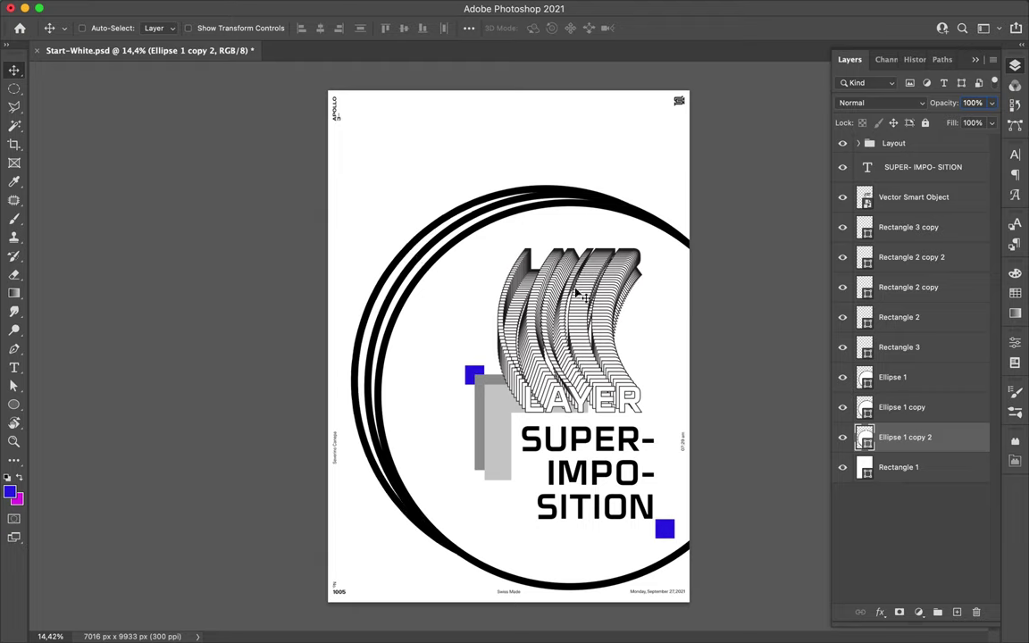
left_click(929, 378, "shift")
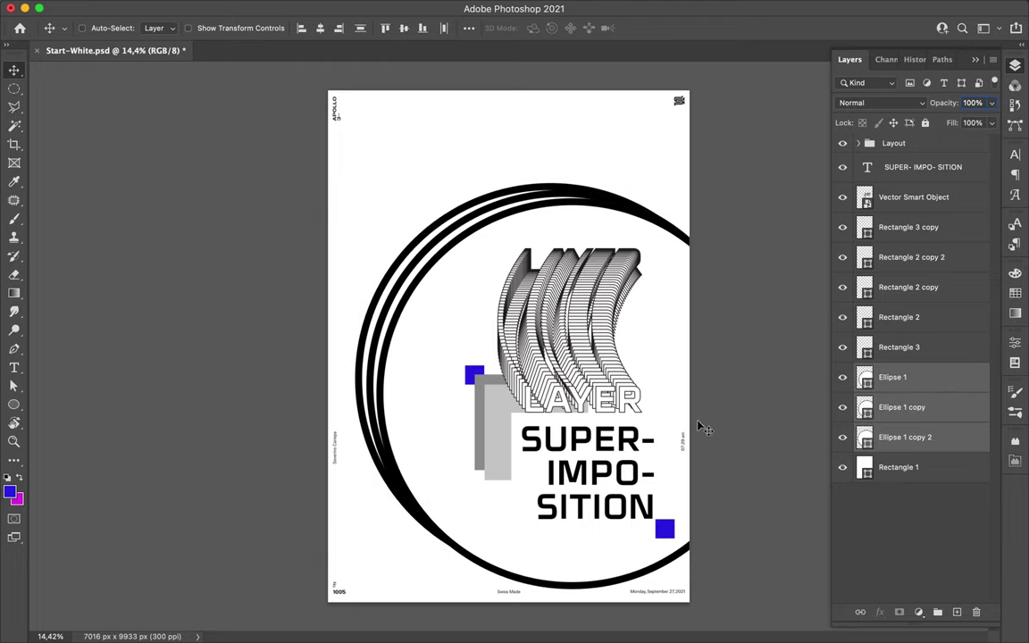
Draw a grey circle above Rectangle 3 and place ring copies at the bottom and upper right
key("u")
left_click(884, 346)
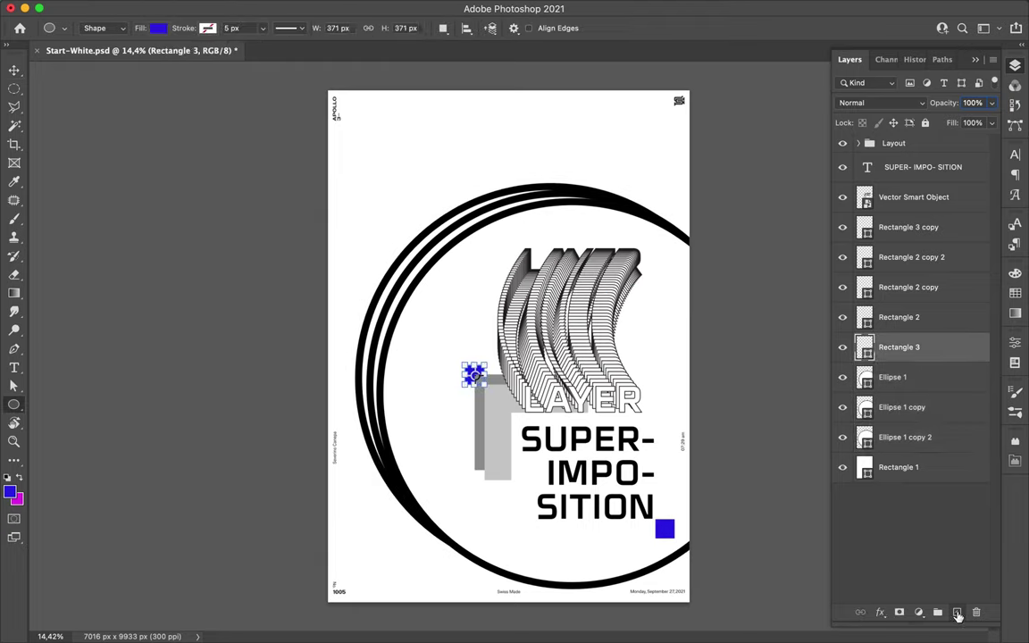
left_click_drag(626, 307, 655, 221)
key("v")
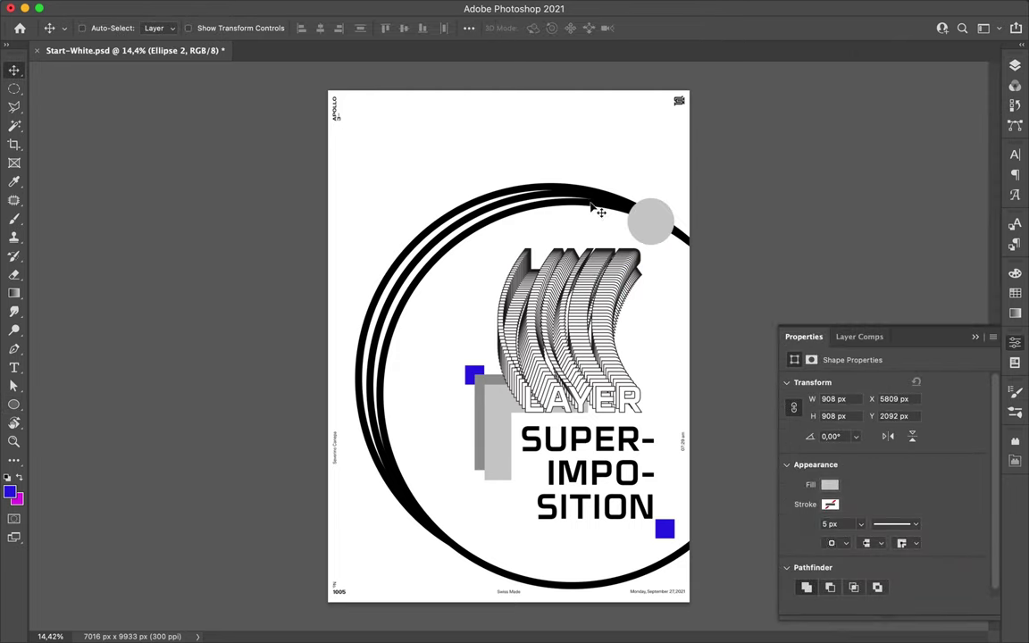
left_click_drag(567, 214, 449, 551)
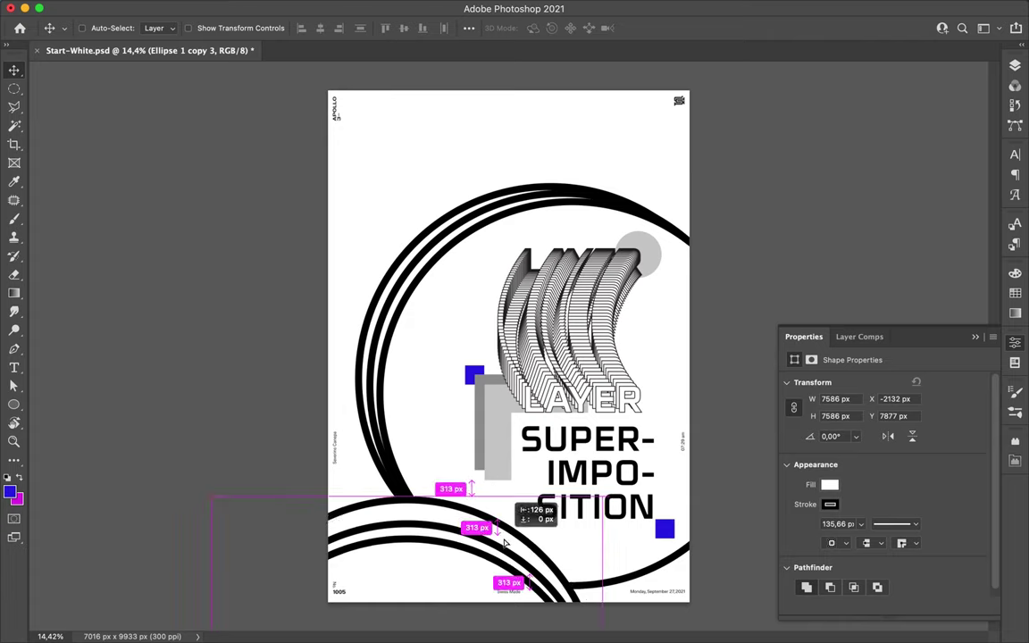
left_click_drag(505, 540, 728, 112)
key("F7")
scroll(929, 588, "down", 1)
left_click_drag(655, 173, 660, 188, "alt")
Scale the SUPER-IMPO-SITION text down to about 91%
left_click(558, 461, "ctrl")
key("ctrl+t")
left_click_drag(592, 534, 587, 519, "alt")
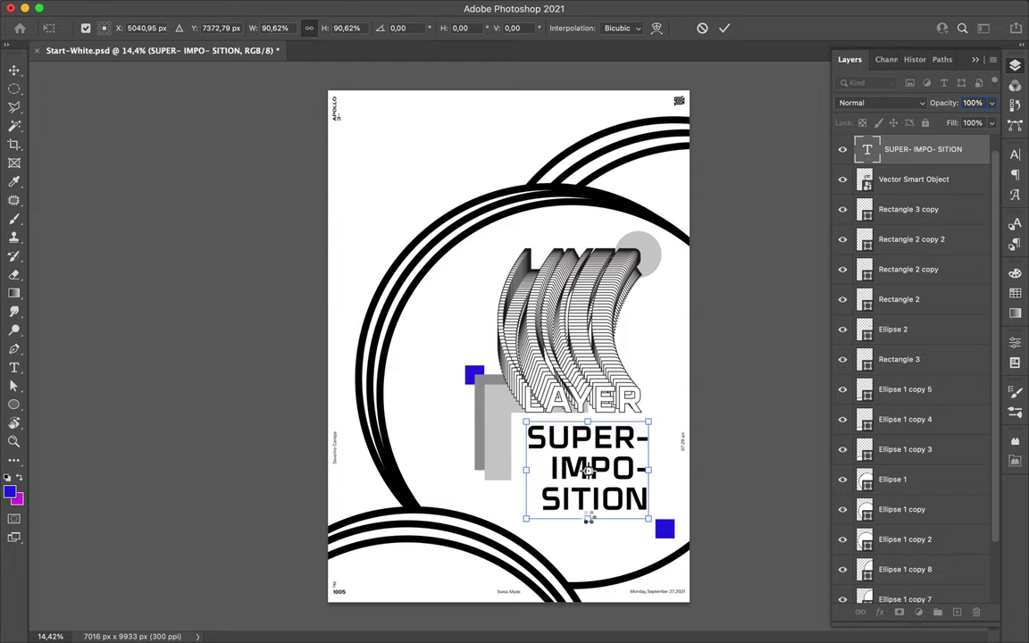
key("Return")
Draw a tall rectangle over the poster's left side above Rectangle 1
left_click(483, 286)
key("u")
key("shift+u")
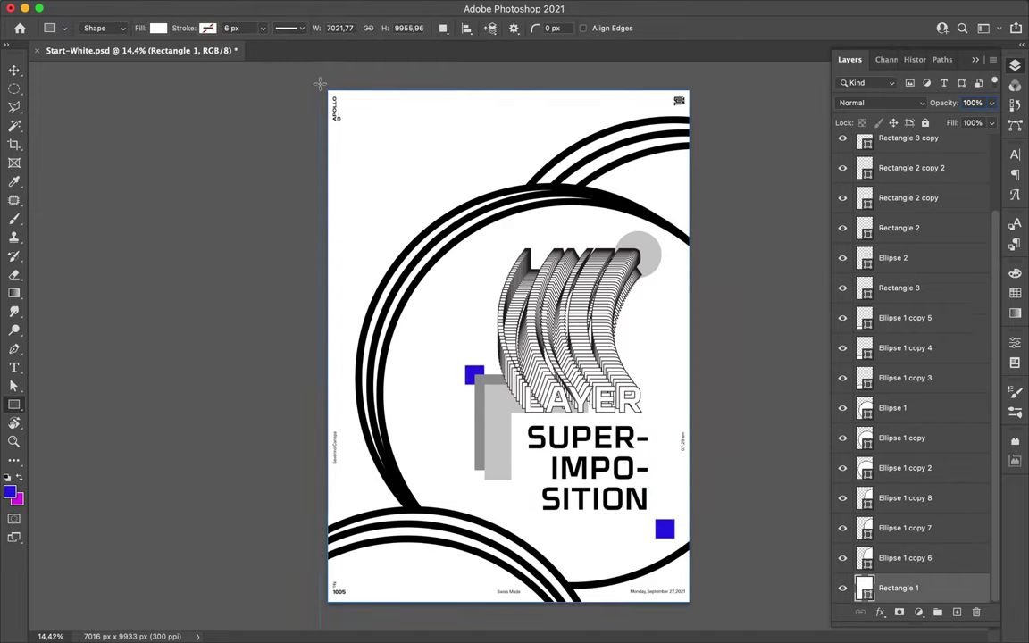
left_click_drag(463, 622, 503, 595)
key("v")
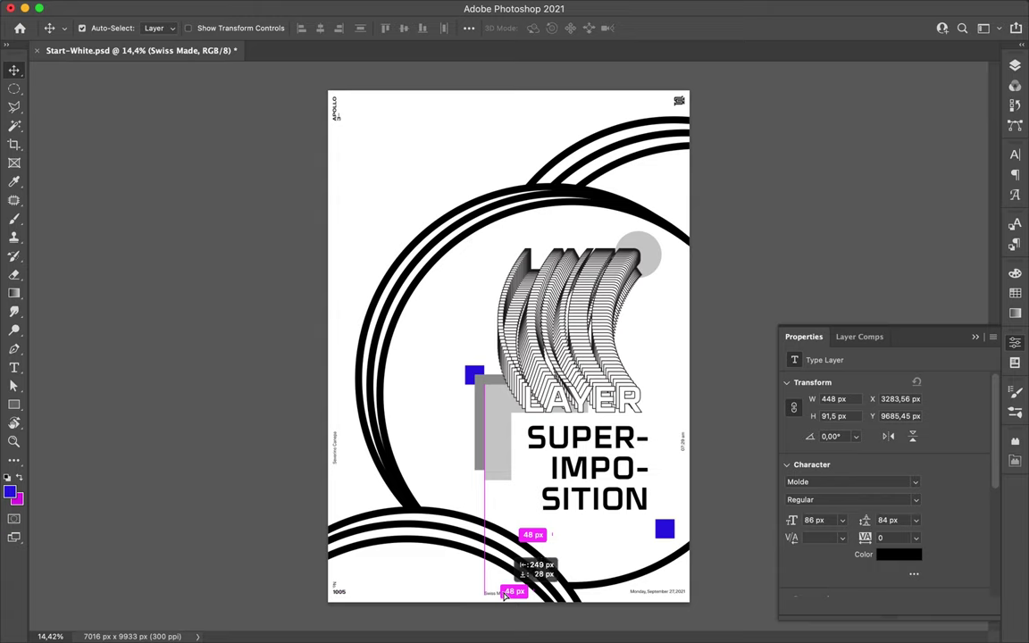
key("F7")
key("a")
left_click(367, 223)
Fill the tall left rectangle with blue from the recent colours
left_click(213, 28)
left_click(120, 101)
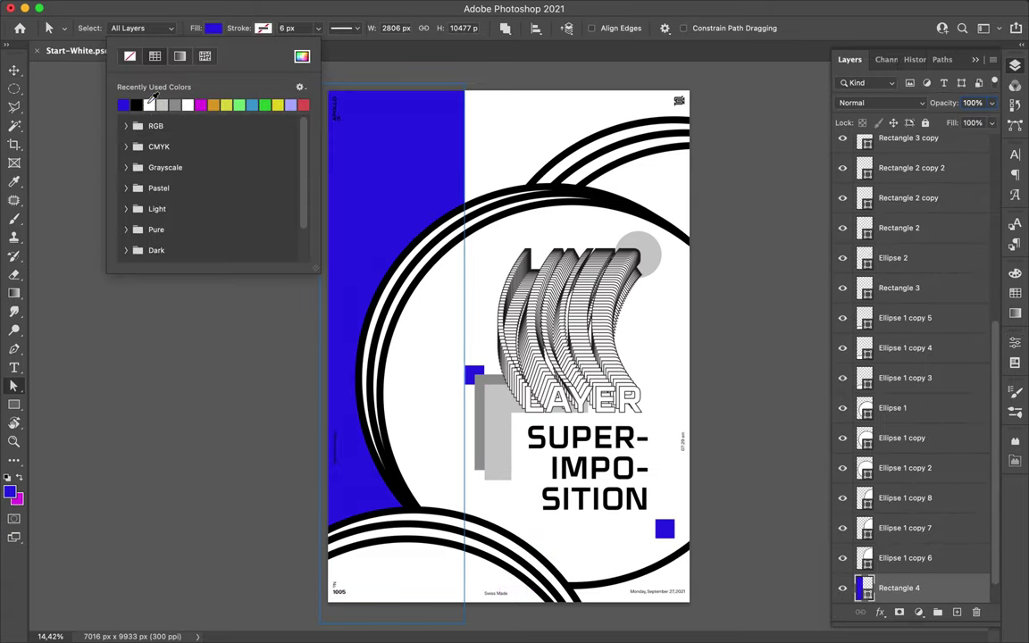
left_click(345, 123)
key("v")
left_click(1015, 293)
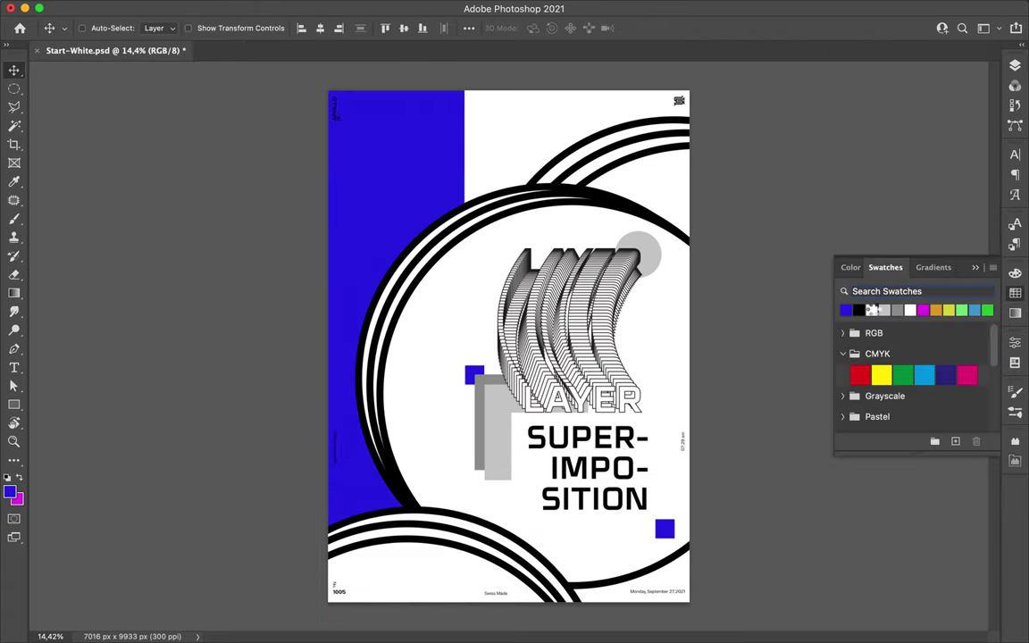
left_click(1016, 65)
left_click(903, 588)
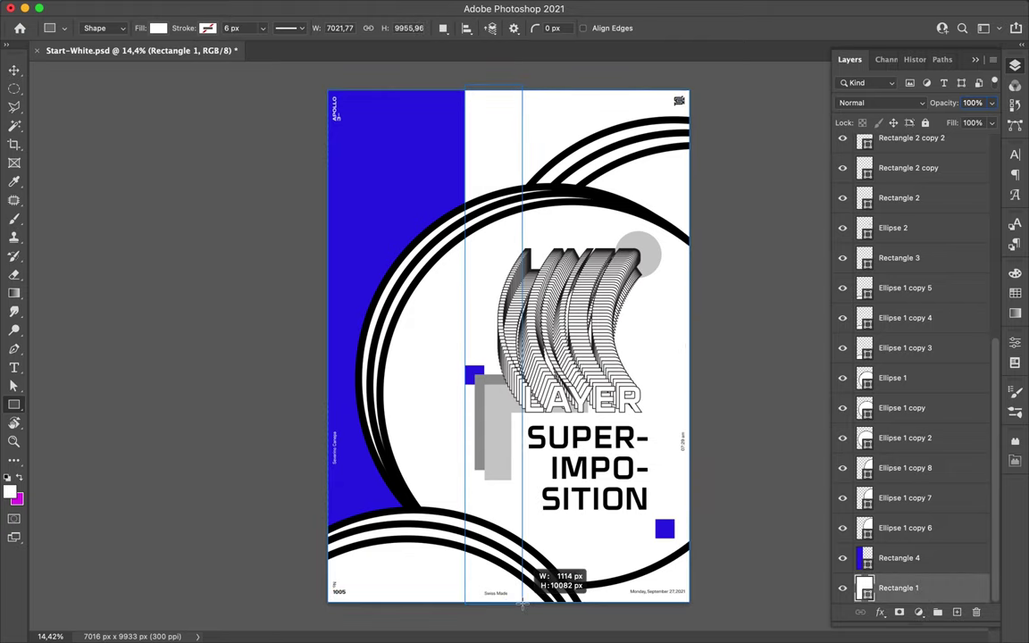
Draw a narrow grey strip beside the blue column and reposition the grey circle
left_click_drag(523, 604, 496, 601)
left_click(158, 28)
left_click(108, 101)
key("v")
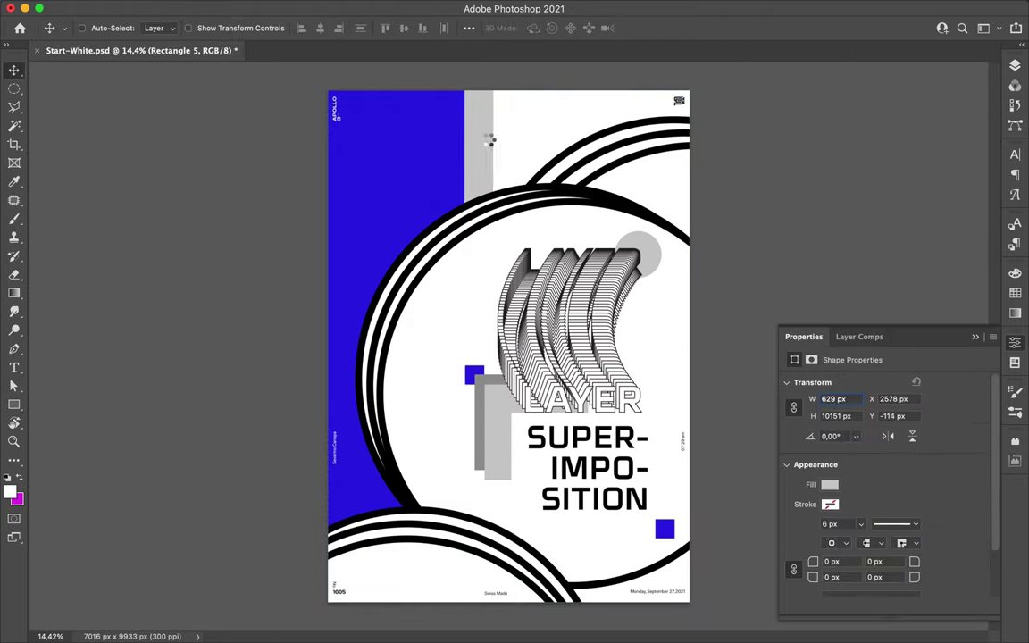
left_click_drag(639, 259, 615, 304)
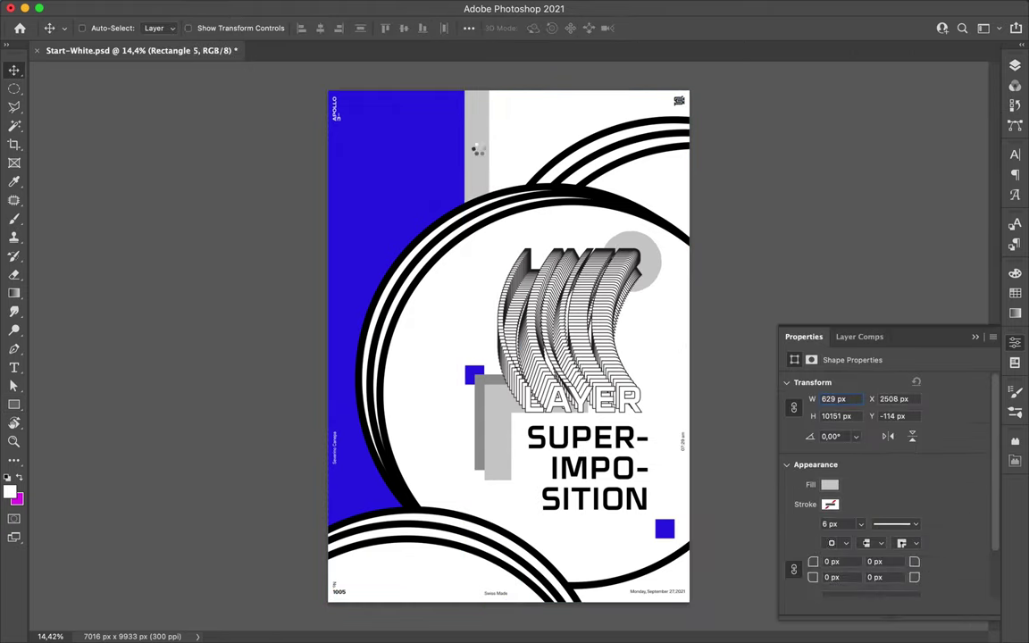
Move Rectangle 3 copy 2 below Ellipse 1 copy 2 and select the SUPER-IMPO-SITION text
left_click(1015, 65)
left_click_drag(921, 243, 912, 512)
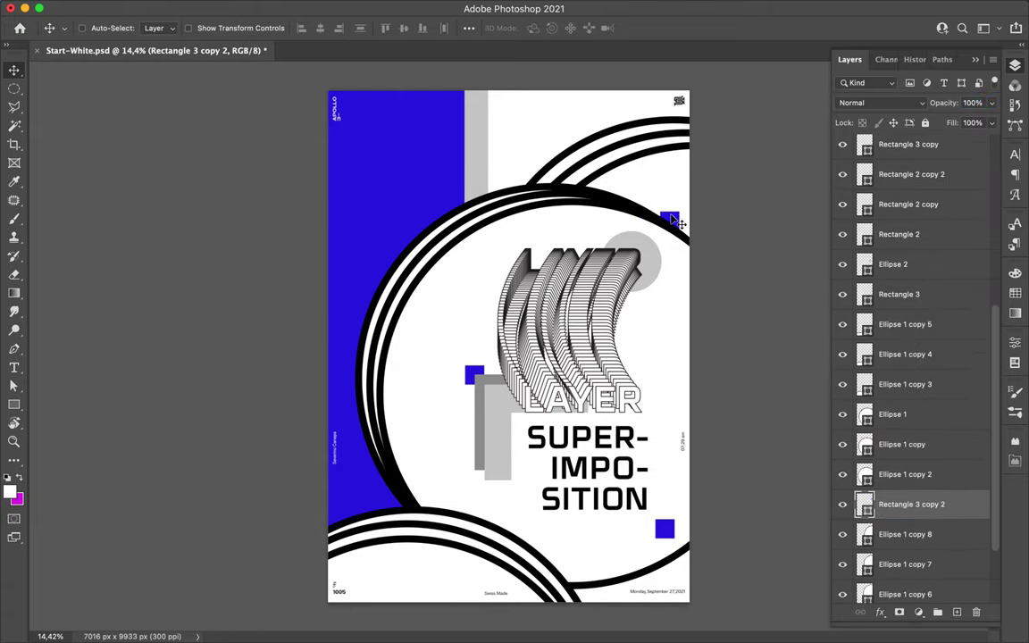
left_click(590, 464, "ctrl")
Duplicate the SUPER-IMPO-SITION text and rotate the copy by -80°
left_click_drag(589, 464, 429, 302)
key("ctrl+t")
left_click_drag(490, 323, 364, 230)
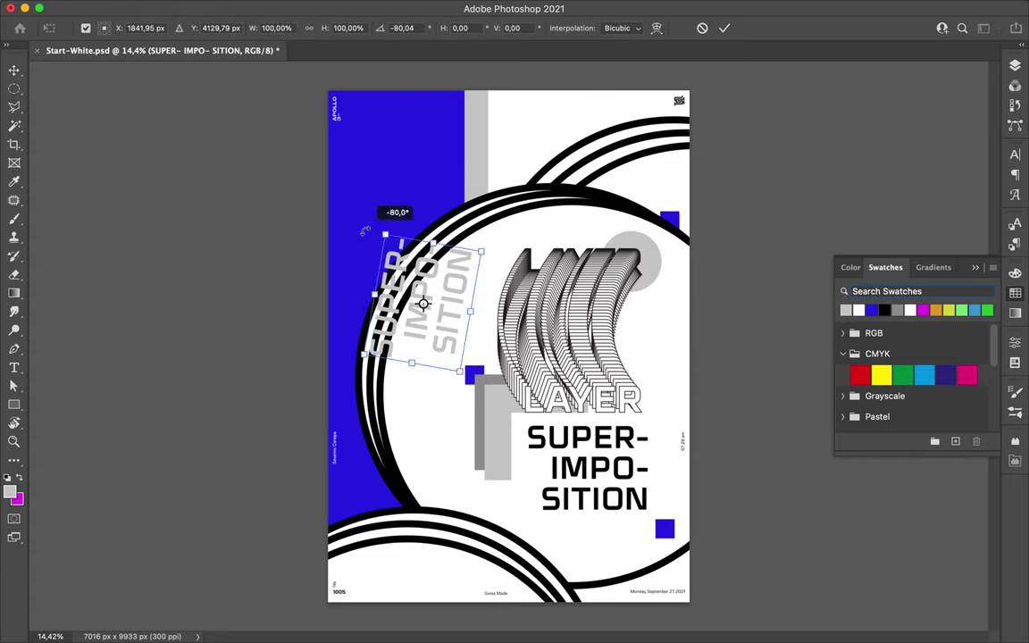
key("Return")
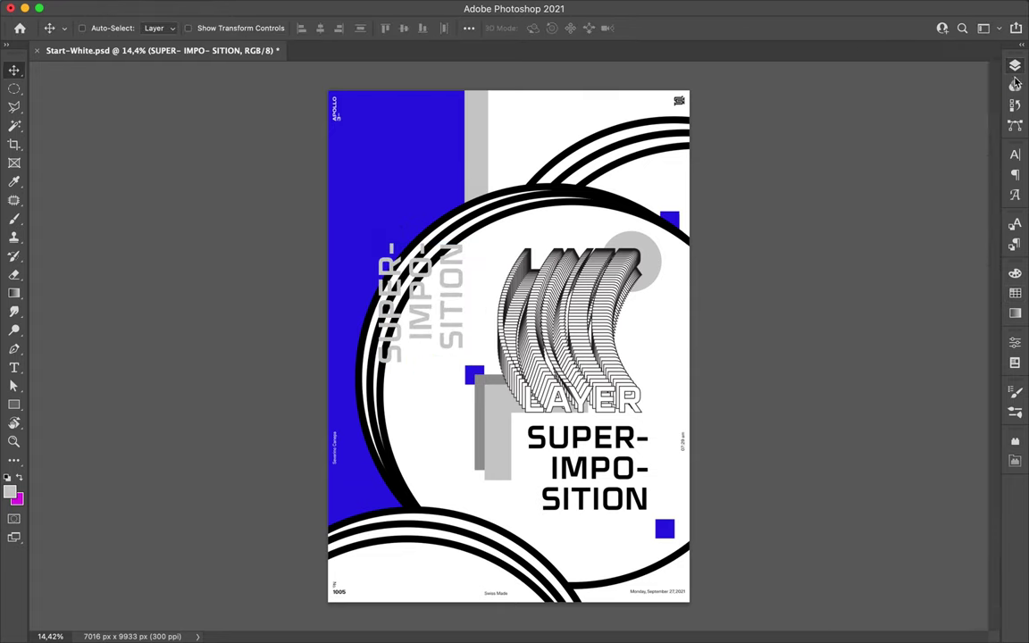
Put the vertical text above Rectangle 4 on the blue column and save the poster
left_click(1015, 65)
left_click_drag(903, 138, 884, 498)
left_click_drag(358, 214, 363, 227)
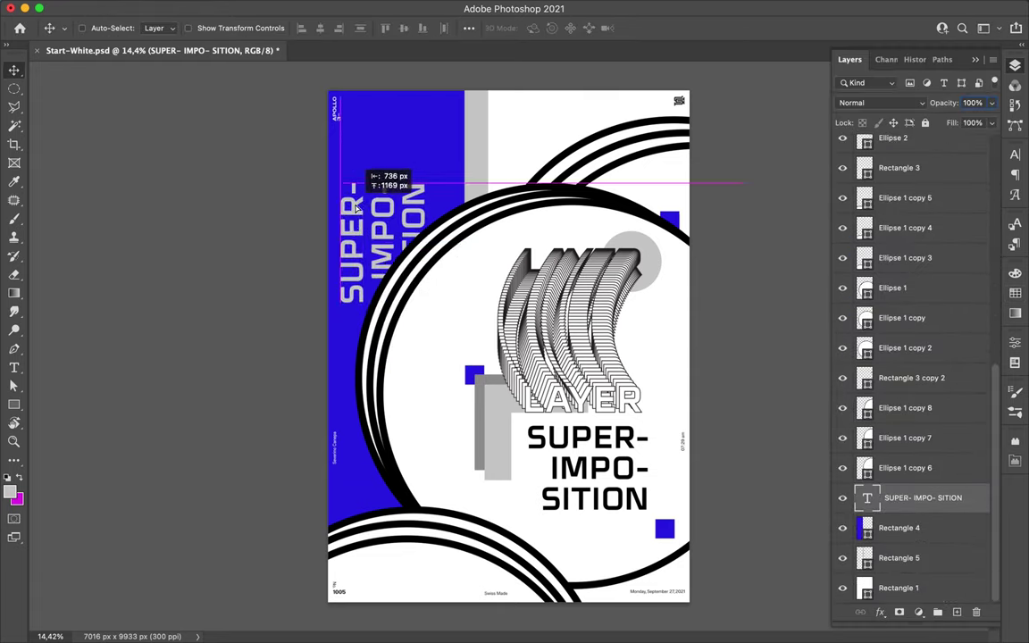
key("ctrl+s")
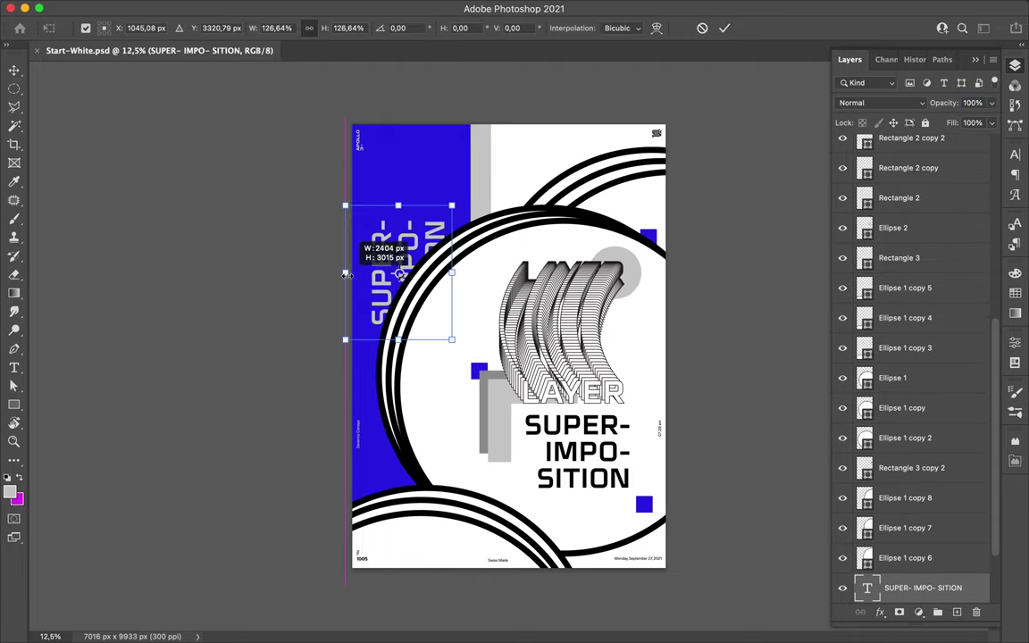
key("Return")
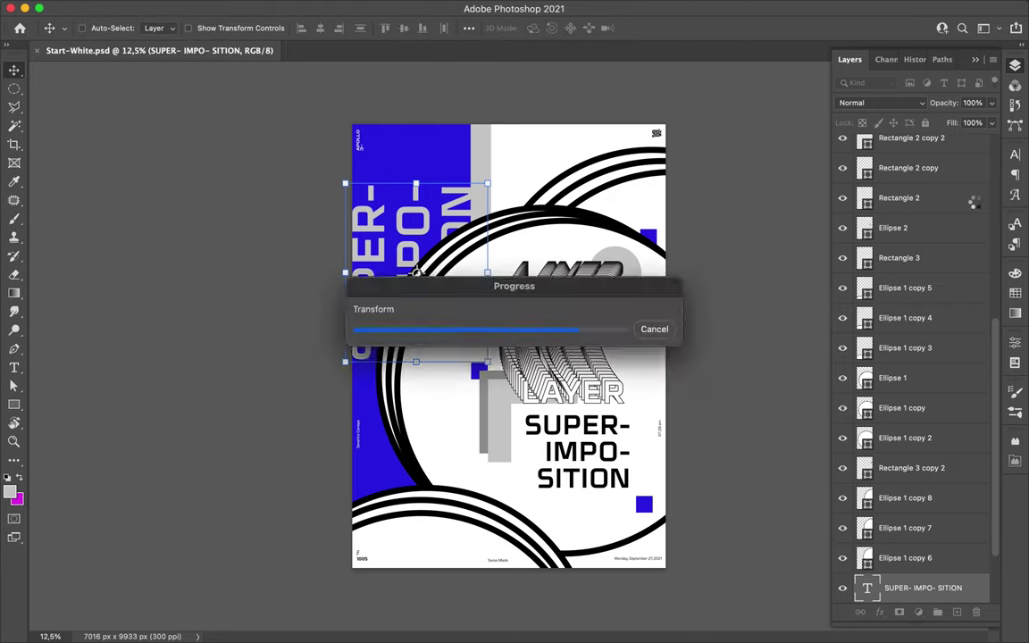
left_click(1015, 154)
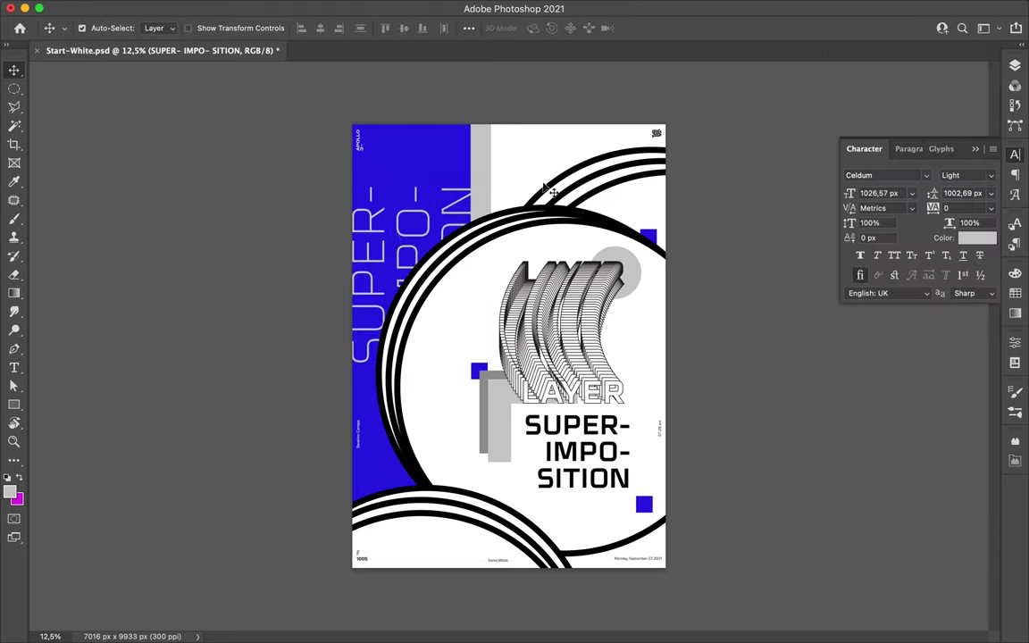
Move the vertical text up the blue column and shrink it to about 96%
key("ctrl+t")
left_click_drag(400, 239, 400, 413)
mouse_move(378, 275)
left_mouse_down()
mouse_move(435, 251)
mouse_move(416, 253)
left_mouse_up()
key("Return")
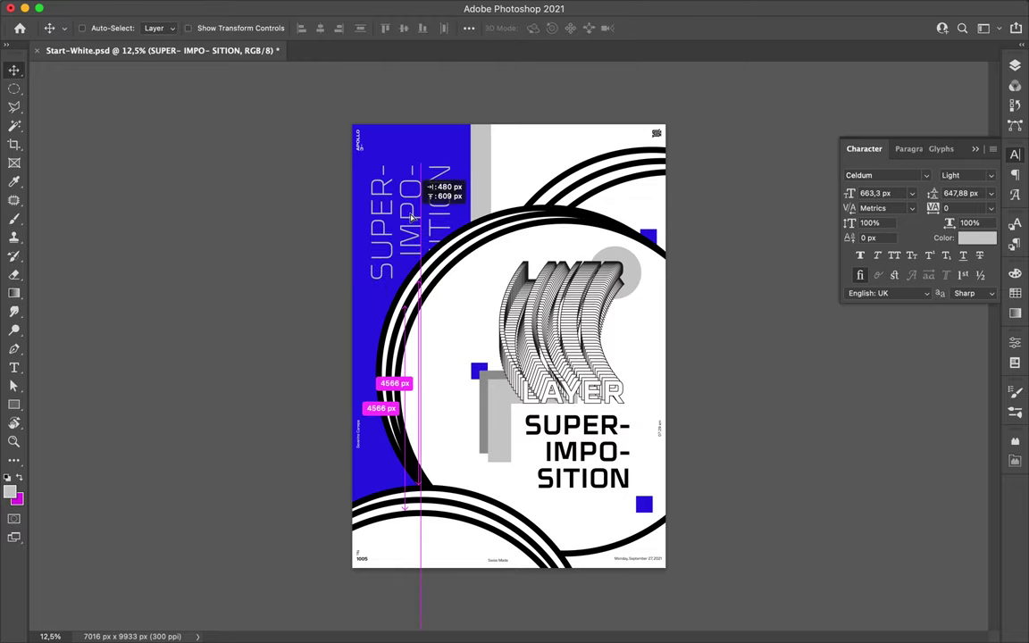
scroll(599, 451, "up", 2)
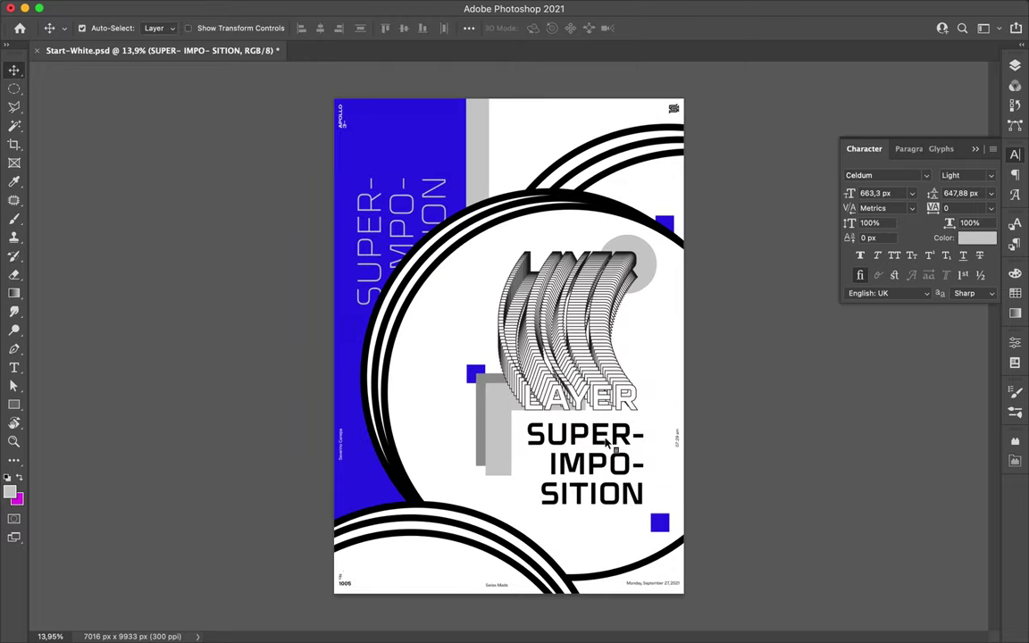
Select the copied text's lines and inspect the Paragraph and Glyphs panels
left_click(13, 368)
left_click_drag(355, 406, 515, 510)
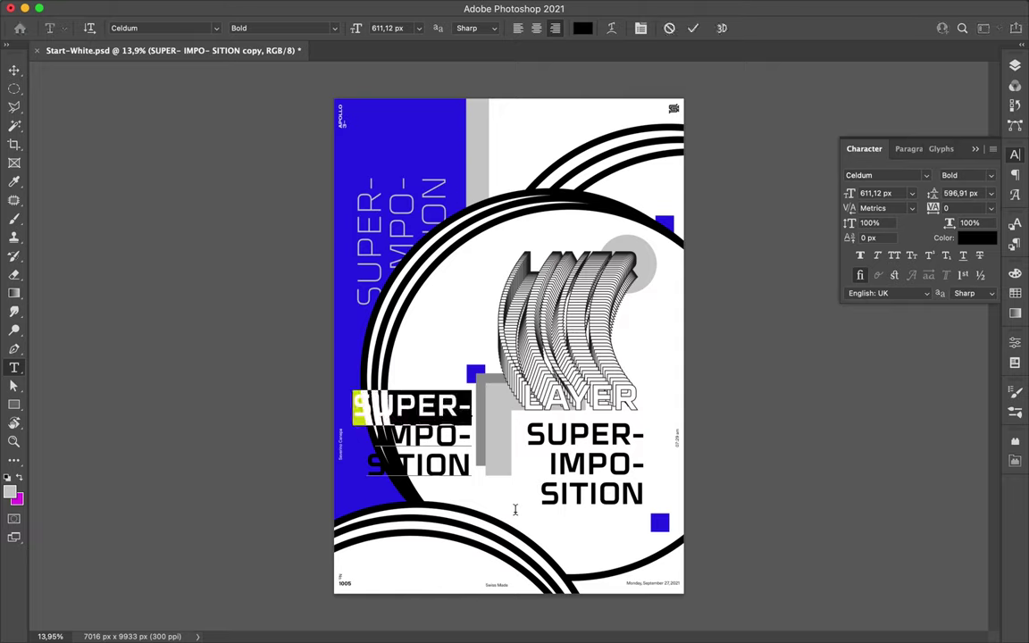
left_click(777, 6)
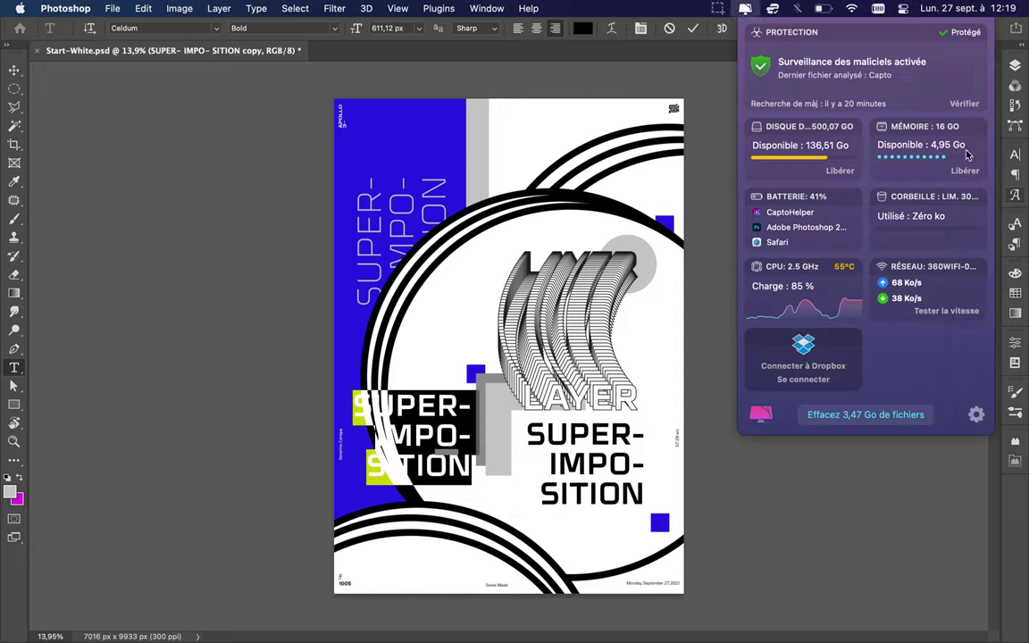
left_click(1015, 174)
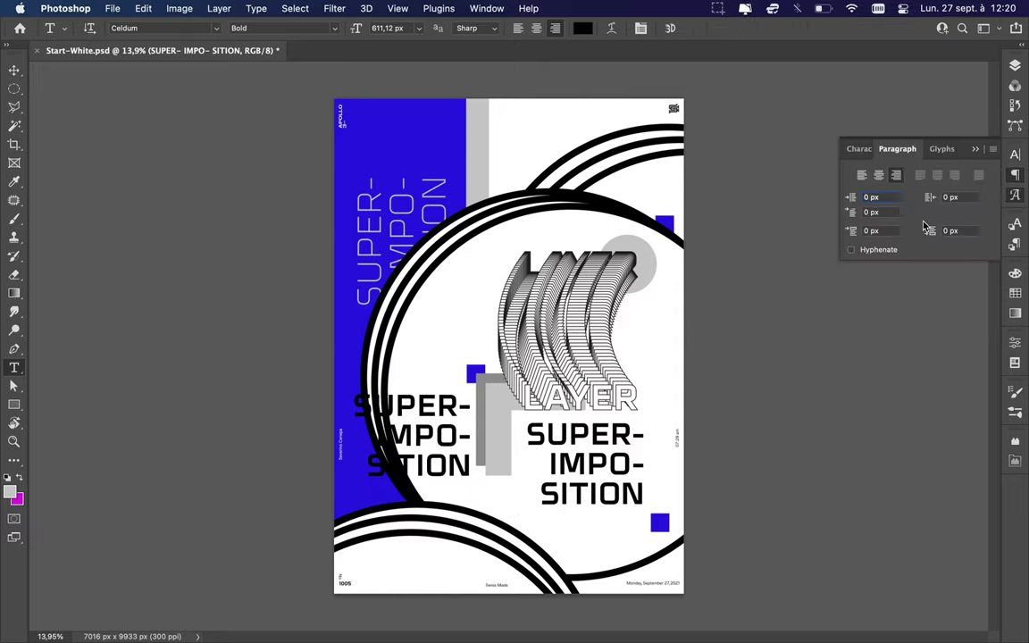
left_click(941, 150)
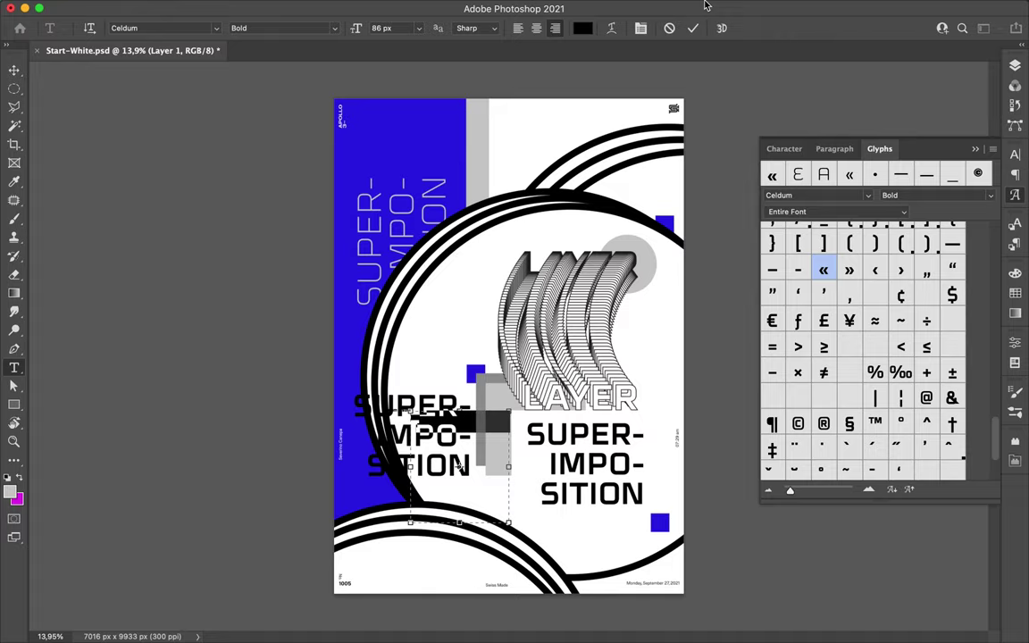
left_click(1015, 66)
Delete the extra SUPER-IMPO-SITION copy layer from the Layers panel
left_click(1016, 67)
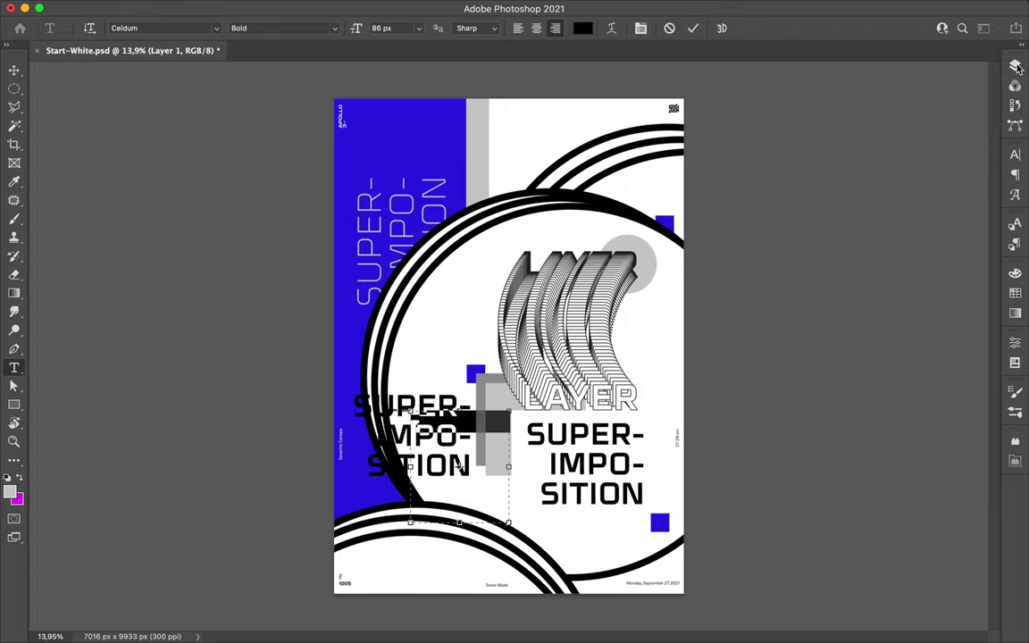
key("F7")
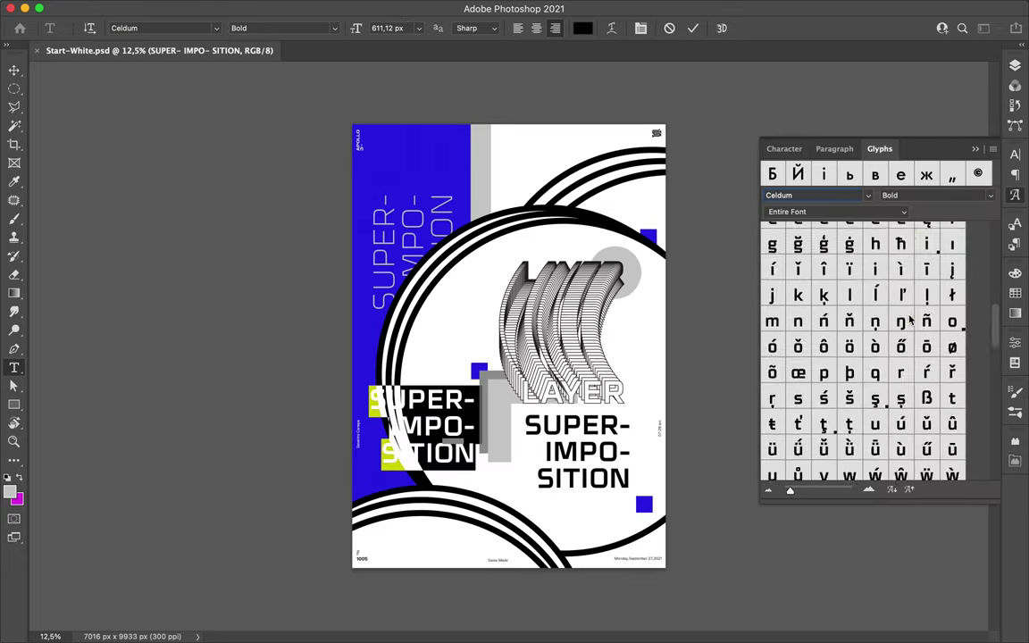
key("BackSpace")
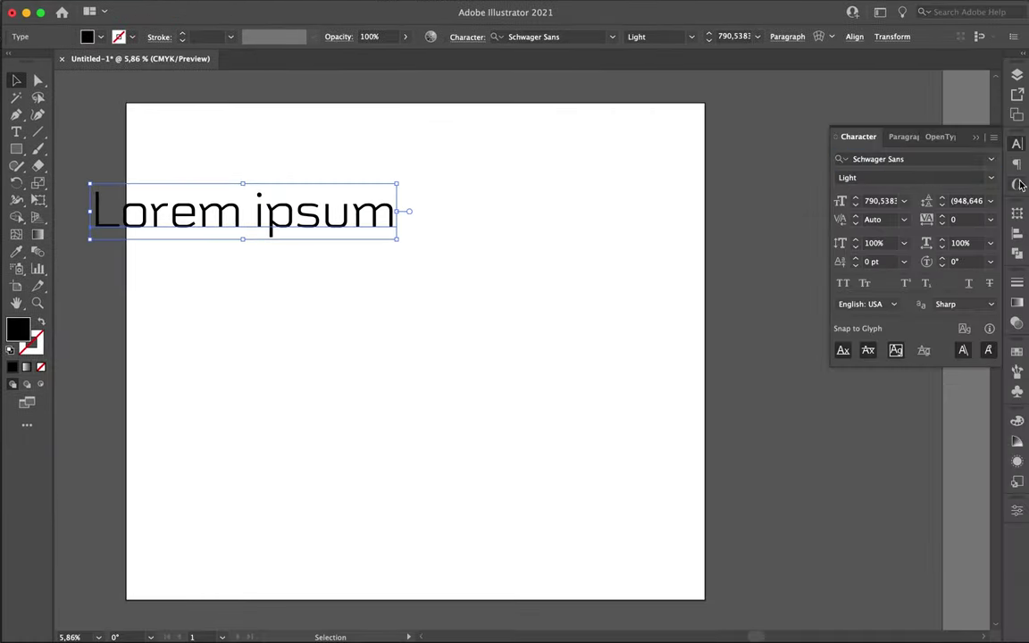
Set the placeholder text's font to Kanit Light
left_click(217, 8)
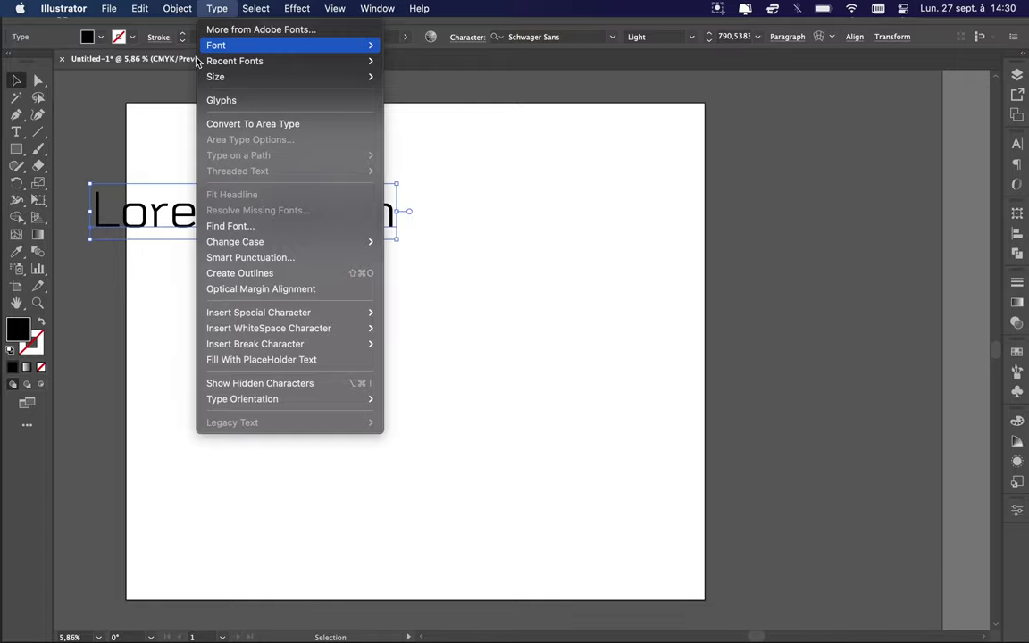
scroll(903, 381, "down", 10)
scroll(901, 361, "down", 10)
scroll(903, 402, "down", 10)
scroll(907, 471, "down", 10)
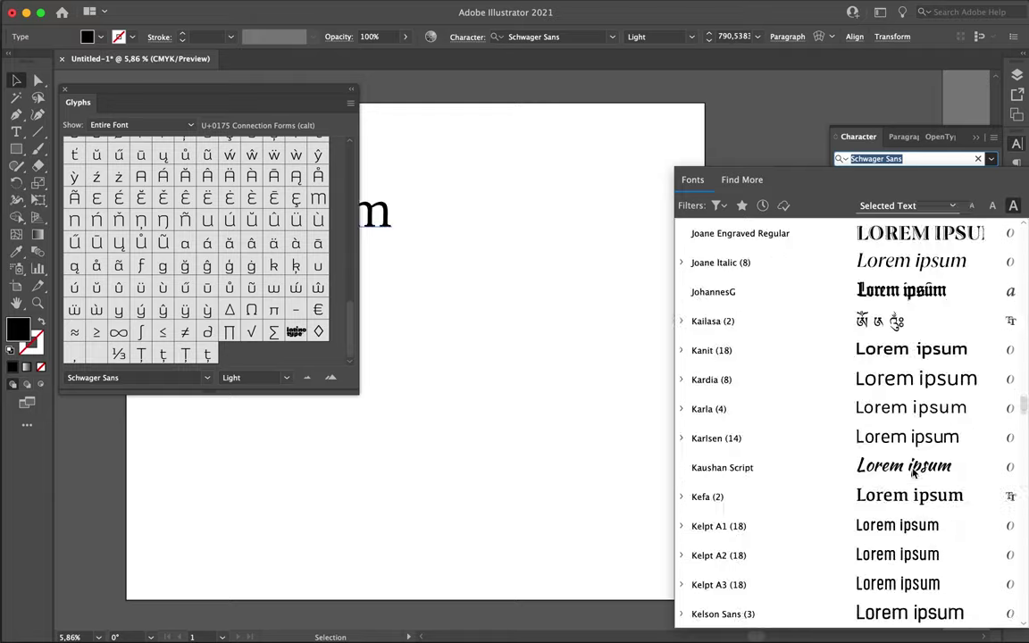
left_click(911, 350)
Insert the right arrow glyph from the Glyphs panel in place of the text
scroll(276, 294, "down", 5)
scroll(277, 294, "down", 1)
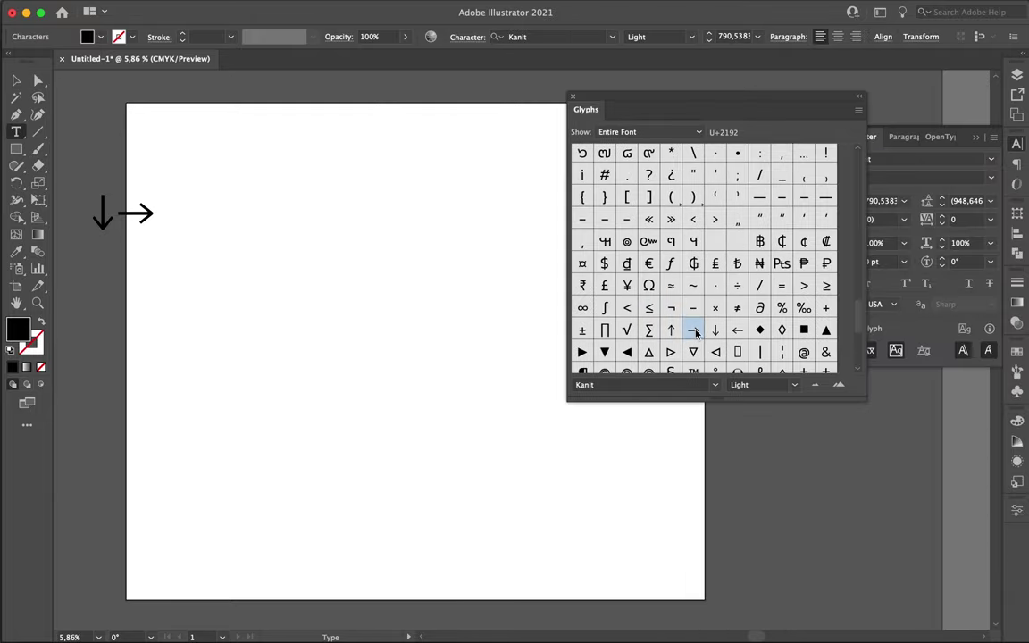
scroll(696, 334, "up", 3)
double_click(143, 210)
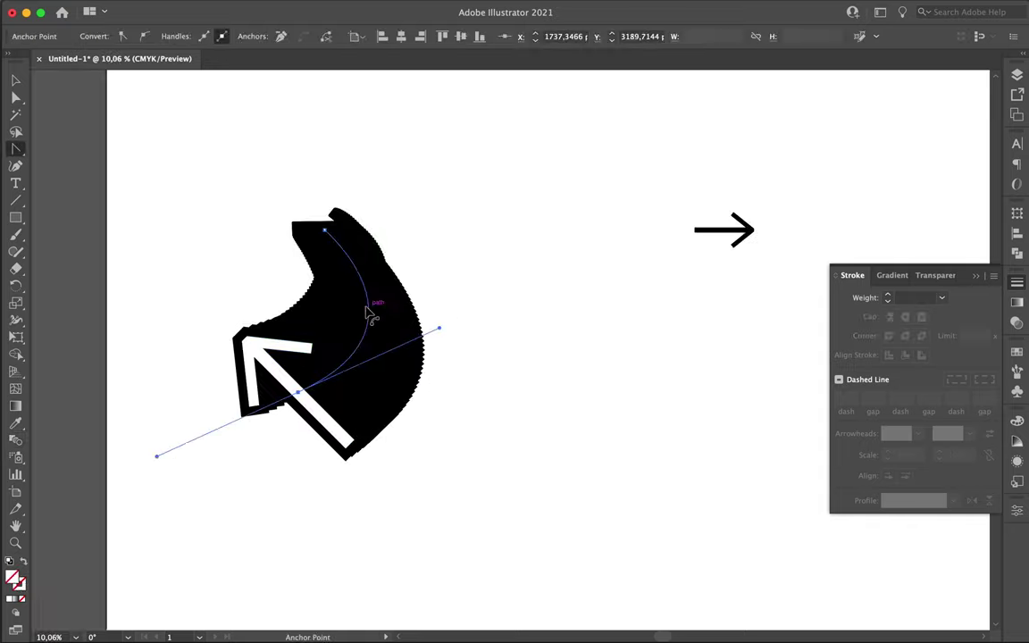
Drag the blend spine's anchors and handles into a sweeping S-curve, arrow head at lower left
left_click_drag(305, 201, 268, 174)
left_click_drag(366, 317, 181, 367)
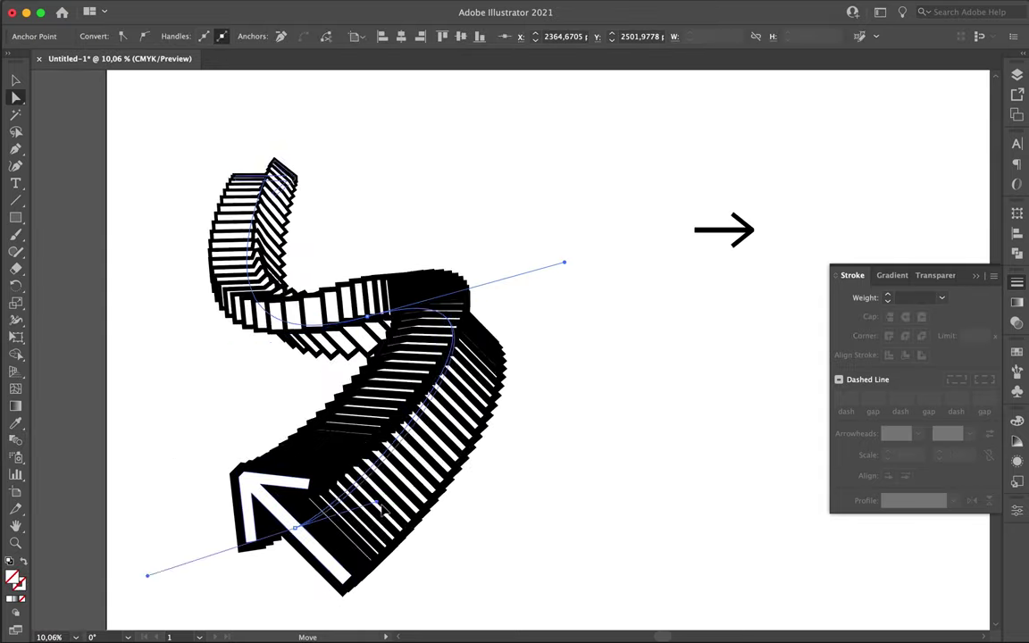
left_click_drag(298, 532, 521, 570)
left_click_drag(218, 102, 338, 166)
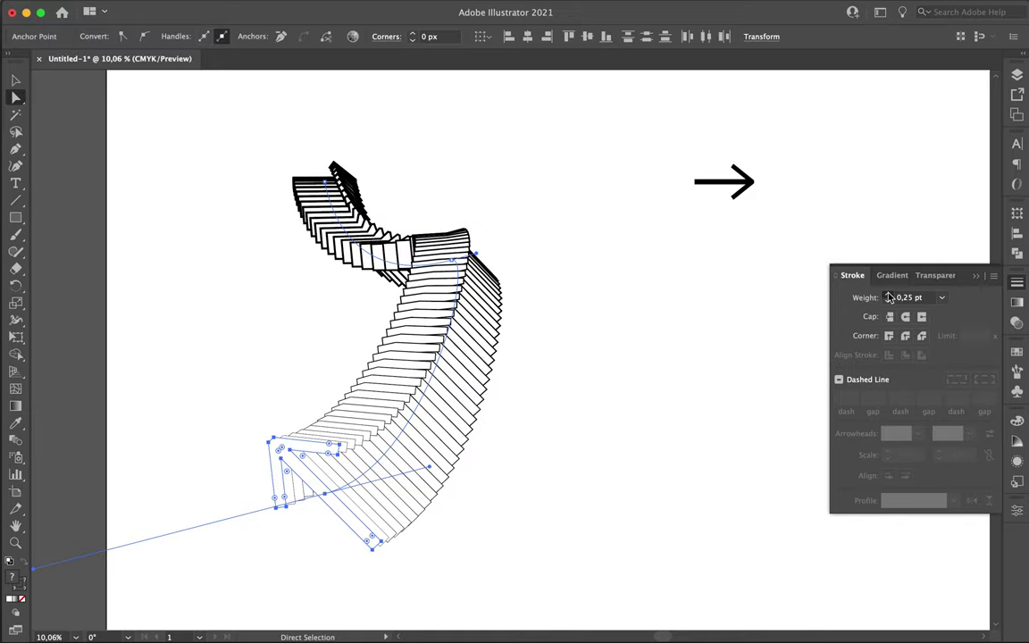
left_click(655, 293)
left_click_drag(322, 326, 276, 292)
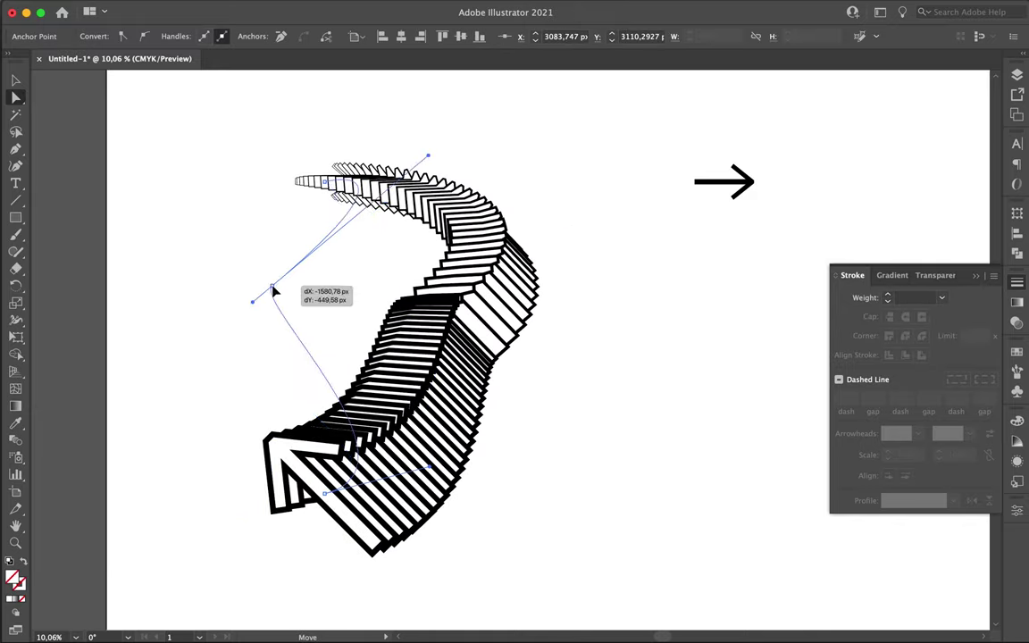
key("a")
left_click_drag(530, 363, 379, 302)
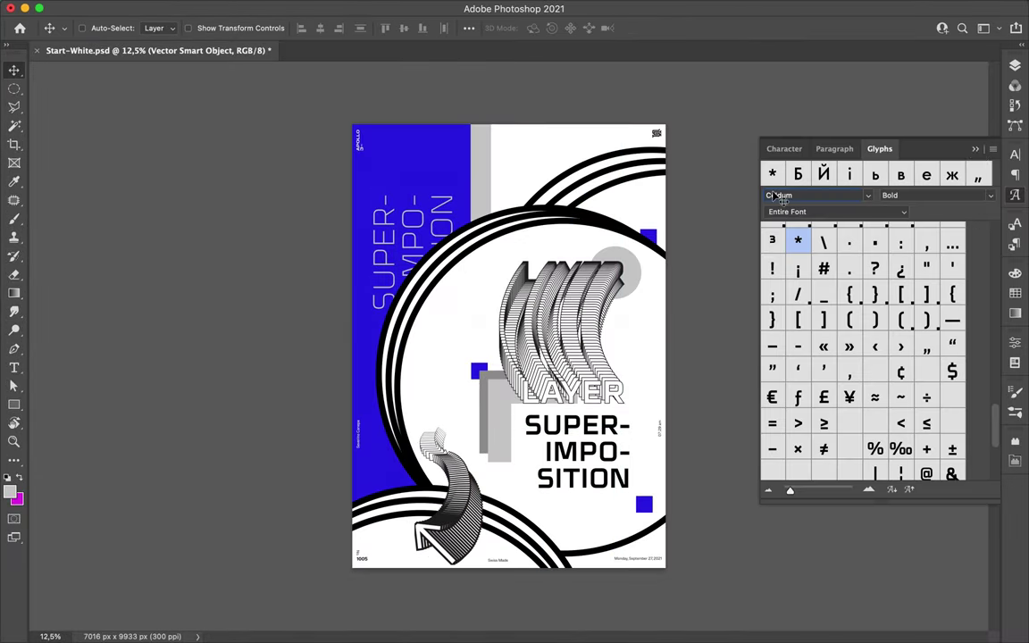
Paste the ribbon arrow blend and scale it into the poster's bottom-left corner
left_click(975, 149)
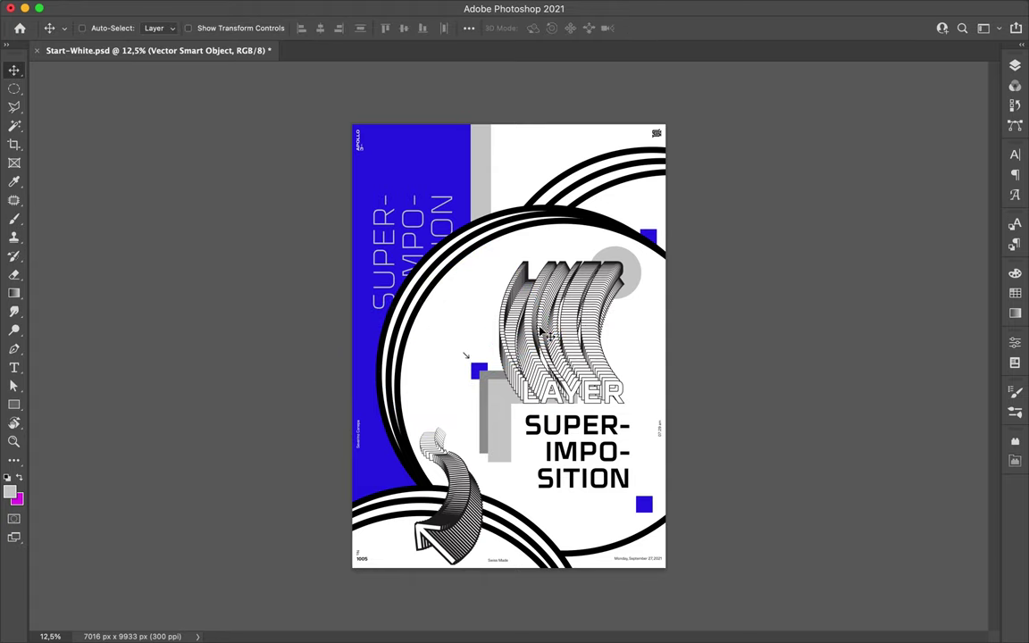
key("ctrl+v")
key("Return")
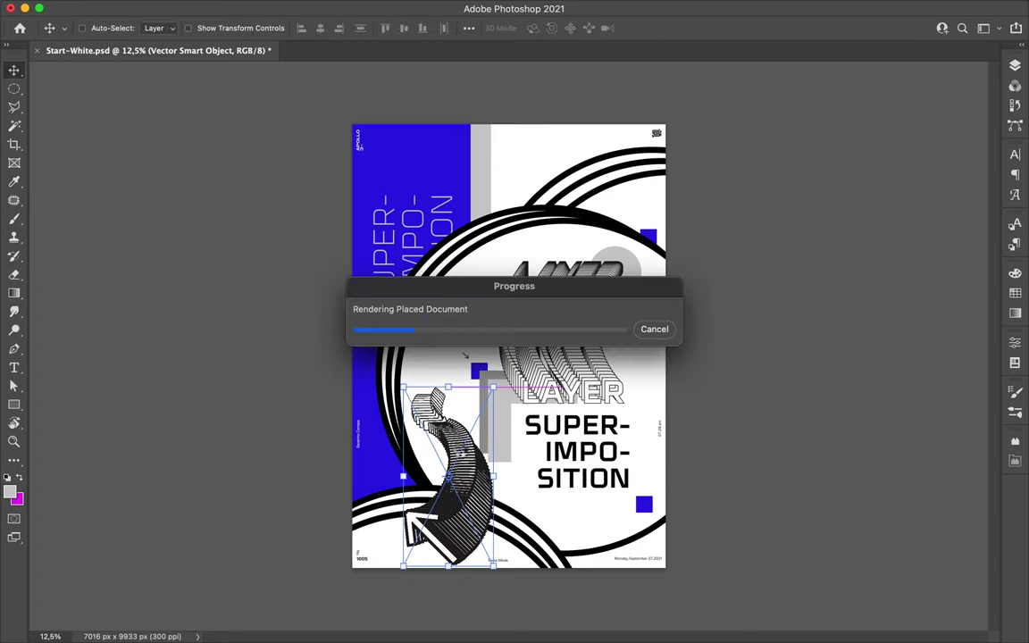
left_click_drag(471, 487, 461, 469)
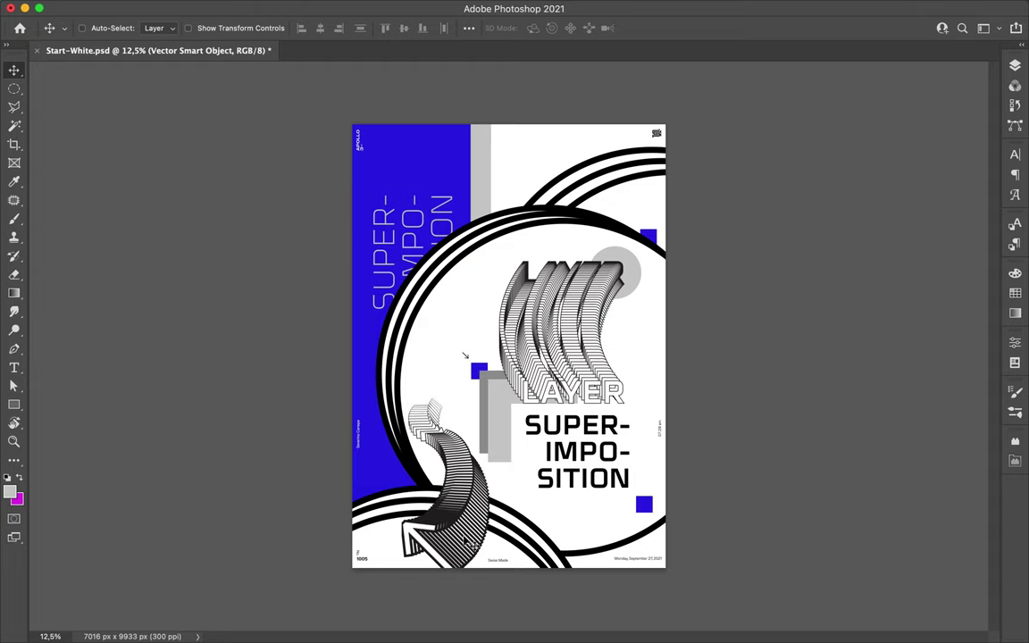
left_click_drag(515, 469, 474, 444)
Add a Levels adjustment clipped to the ribbon and merge it down
key("F7")
left_click(918, 613)
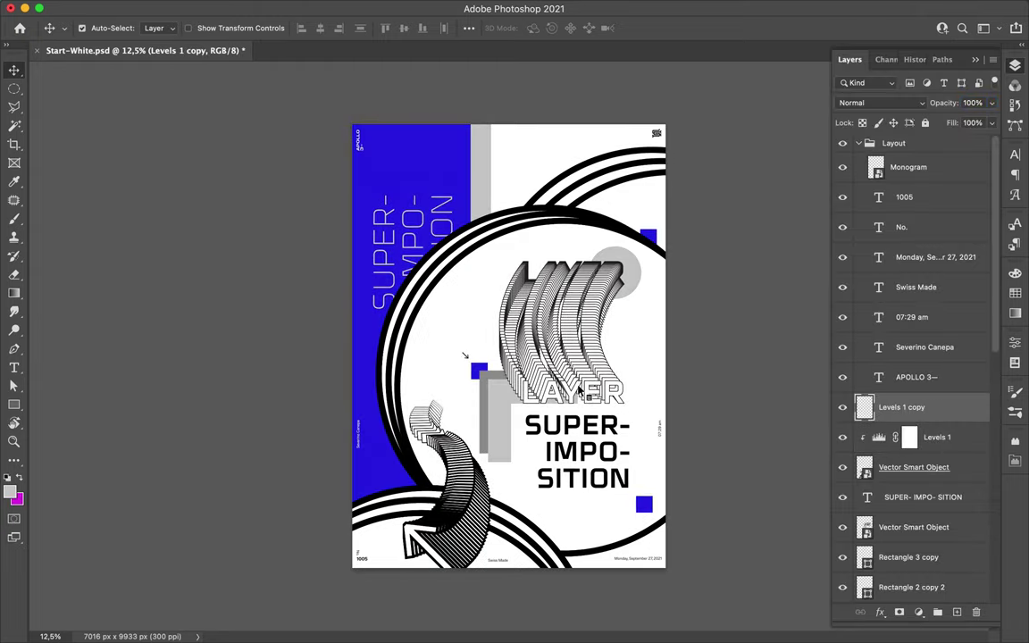
left_click_drag(902, 437, 930, 536)
left_click(850, 467)
key("ctrl+e")
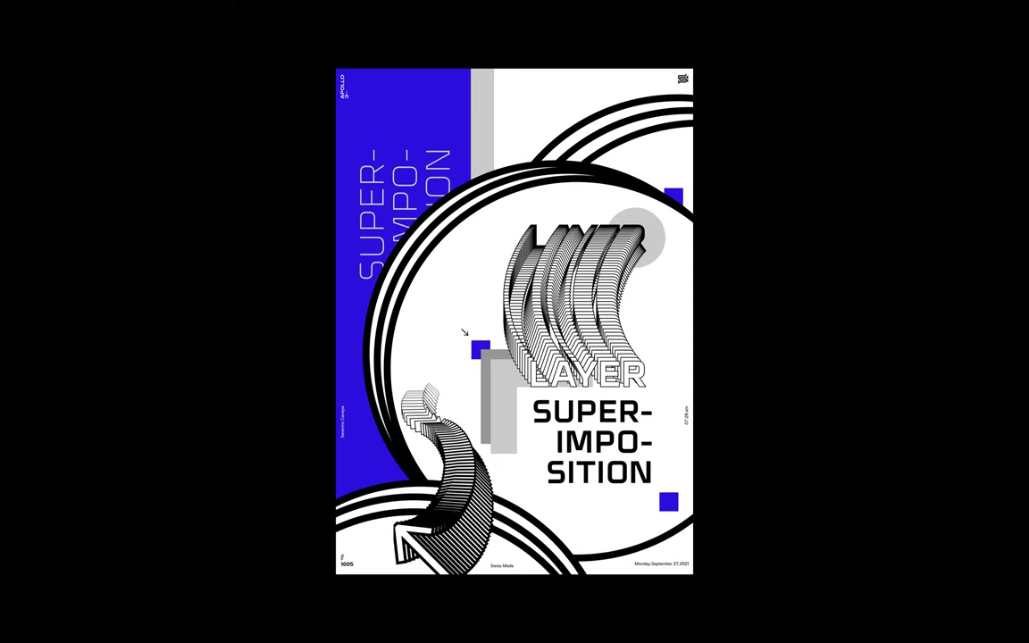